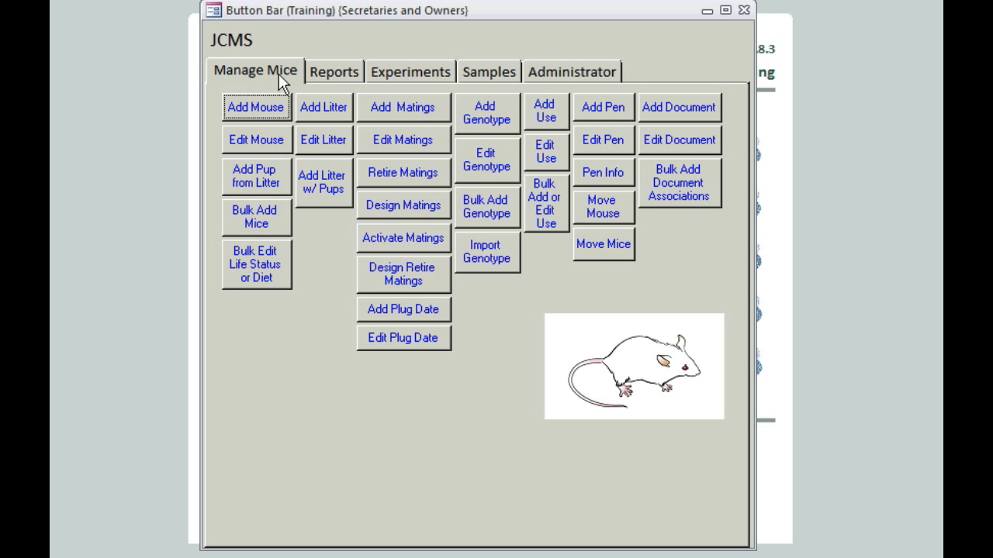
# Step: Open the Add a New Mouse form from the Manage Mice tab
pyautogui.click(256, 111)
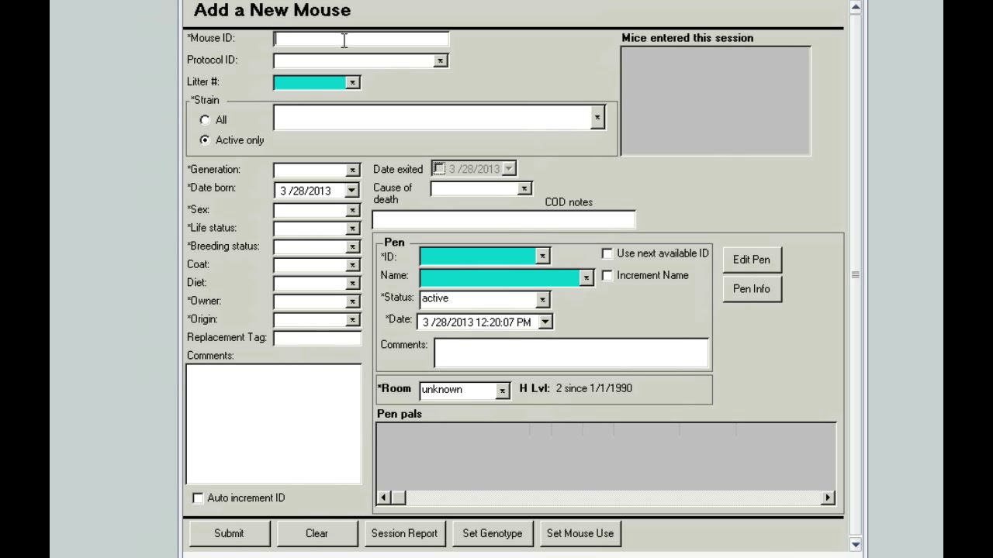
# Step: Enter mouse ID JT-001-00 with protocol NIGMS-3, strain DBA/2J and generation F?
pyautogui.write('JT-')
pyautogui.write('001-')
pyautogui.write('00')
pyautogui.click(440, 60)
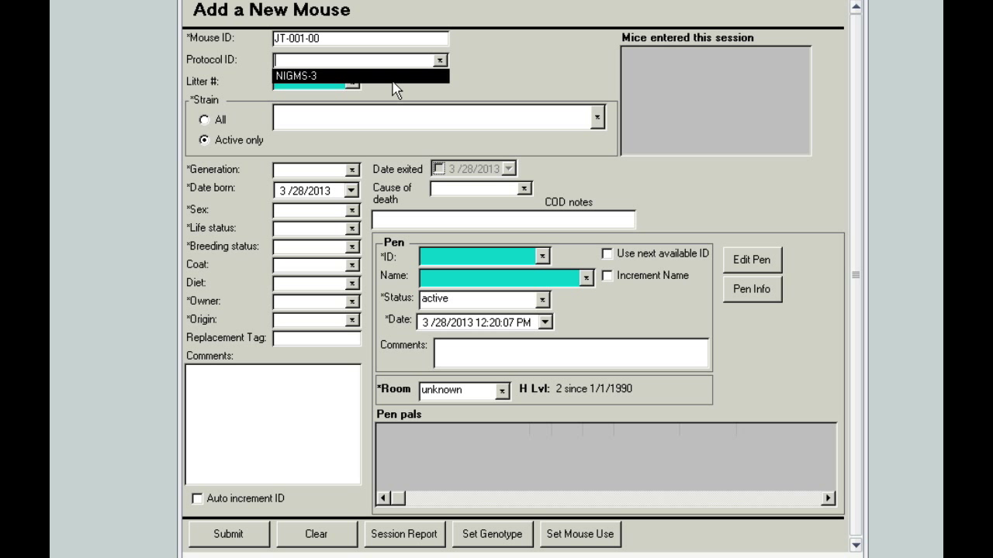
pyautogui.click(392, 80)
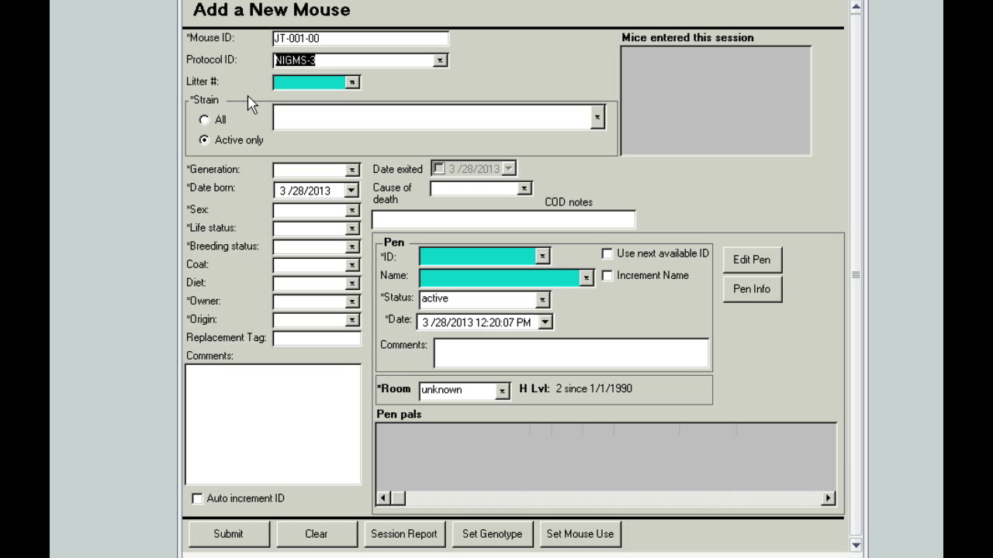
pyautogui.click(596, 117)
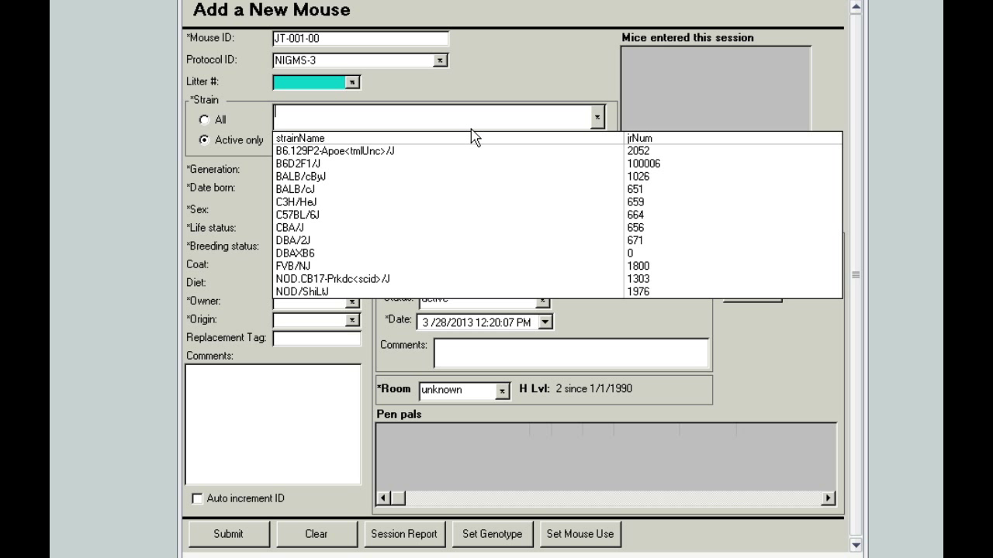
pyautogui.click(318, 245)
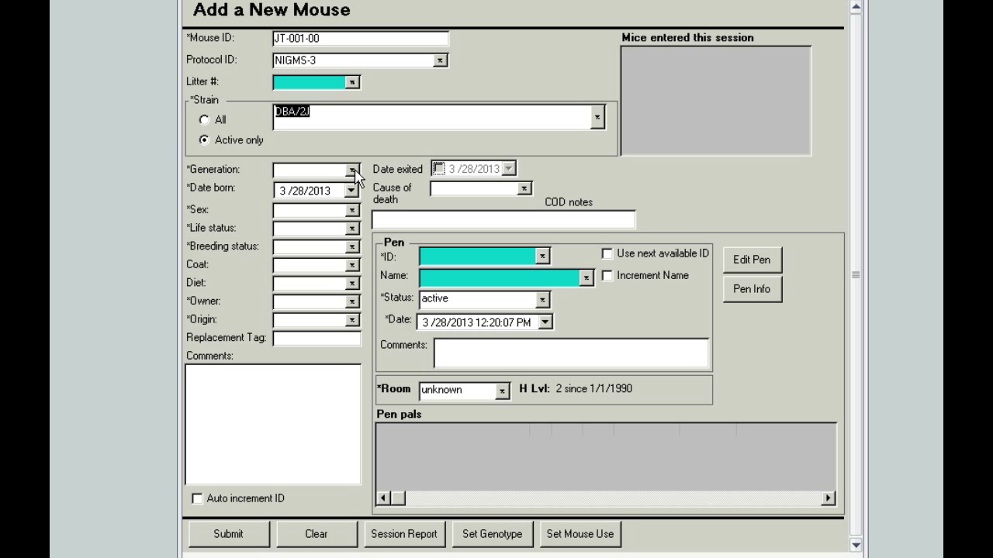
pyautogui.click(353, 171)
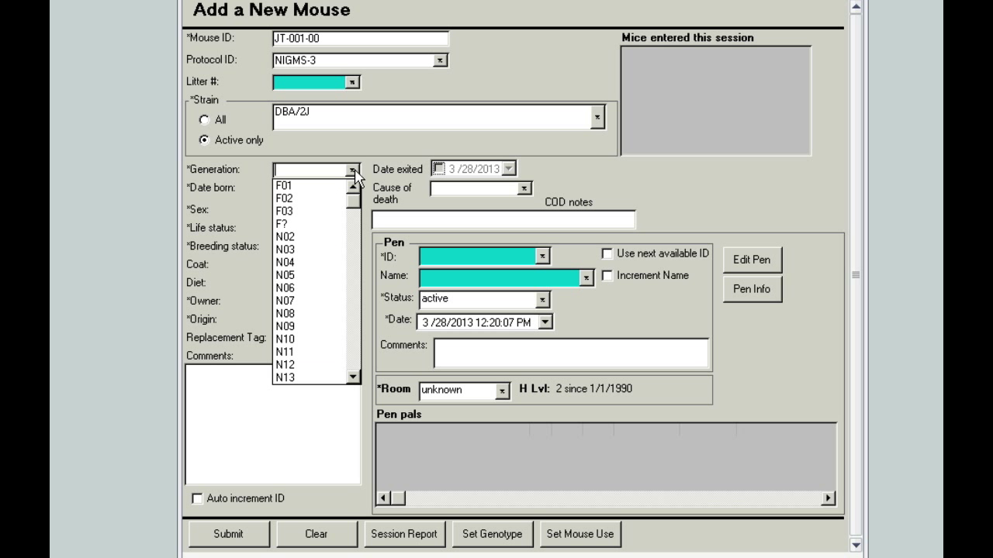
pyautogui.click(325, 232)
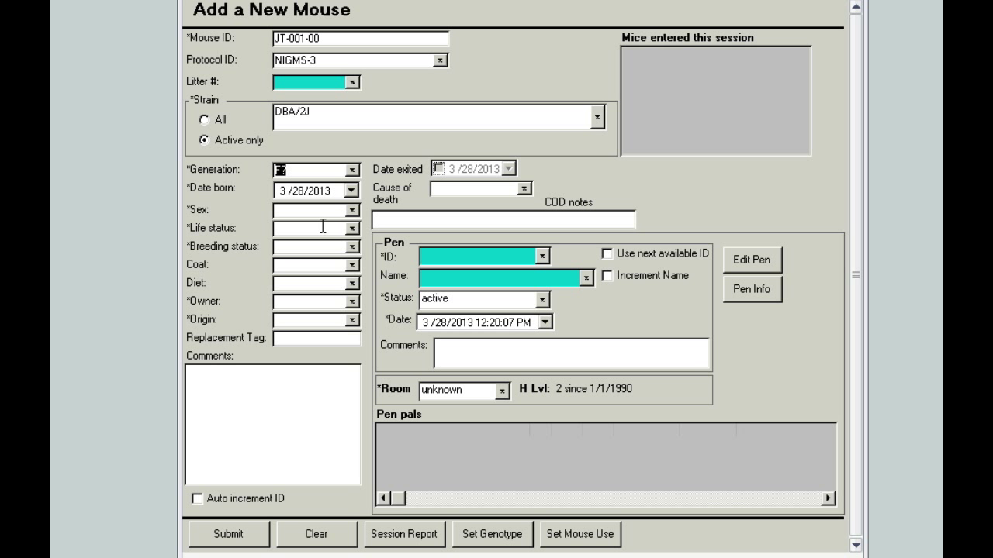
# Step: Set birth date 1/28/2013, sex male, life status alive and breeding status virgin
pyautogui.click(352, 191)
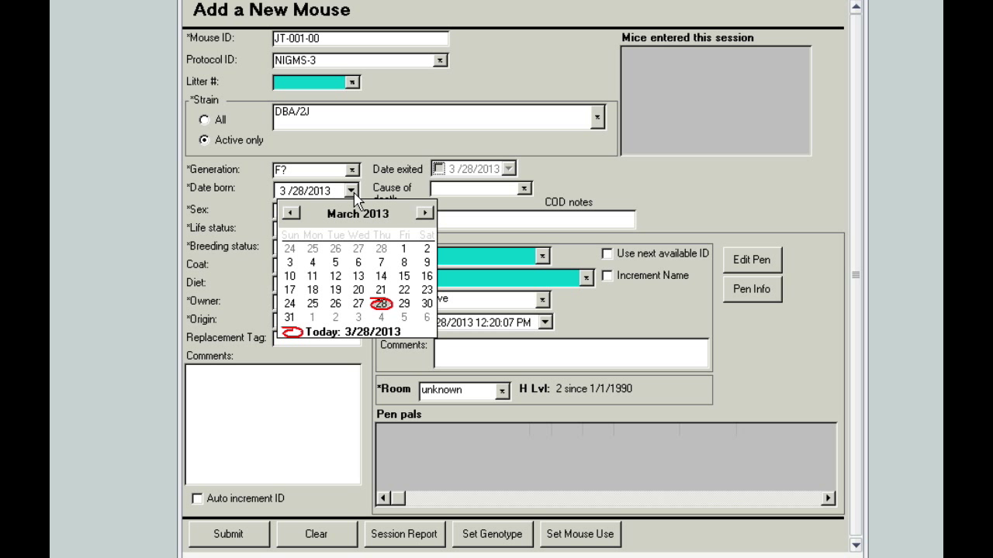
pyautogui.click(292, 214)
pyautogui.click(293, 215)
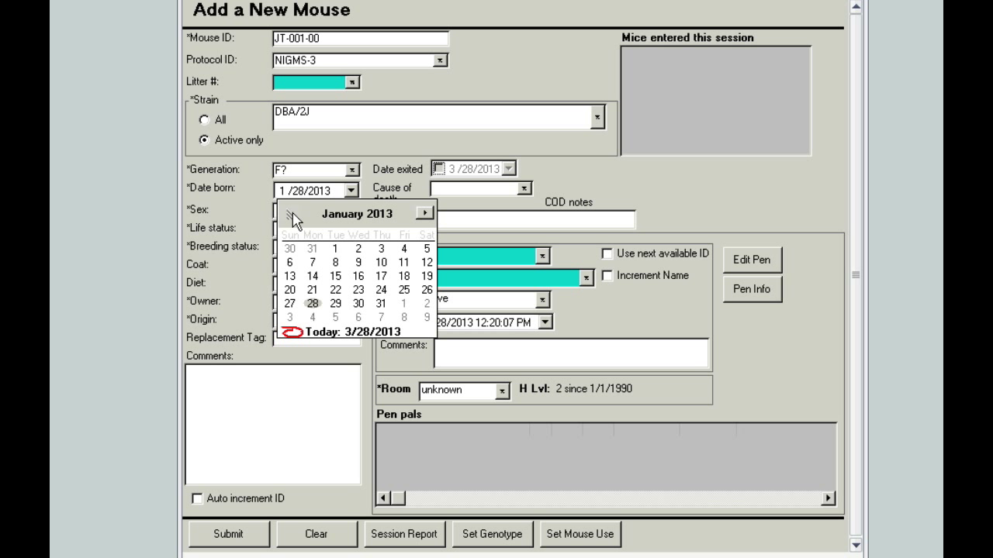
pyautogui.click(312, 304)
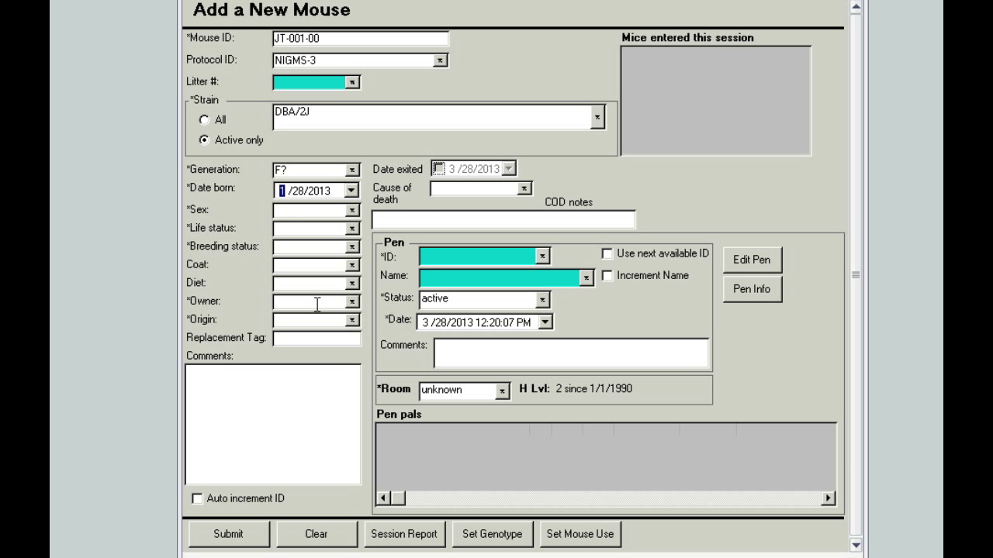
pyautogui.click(352, 211)
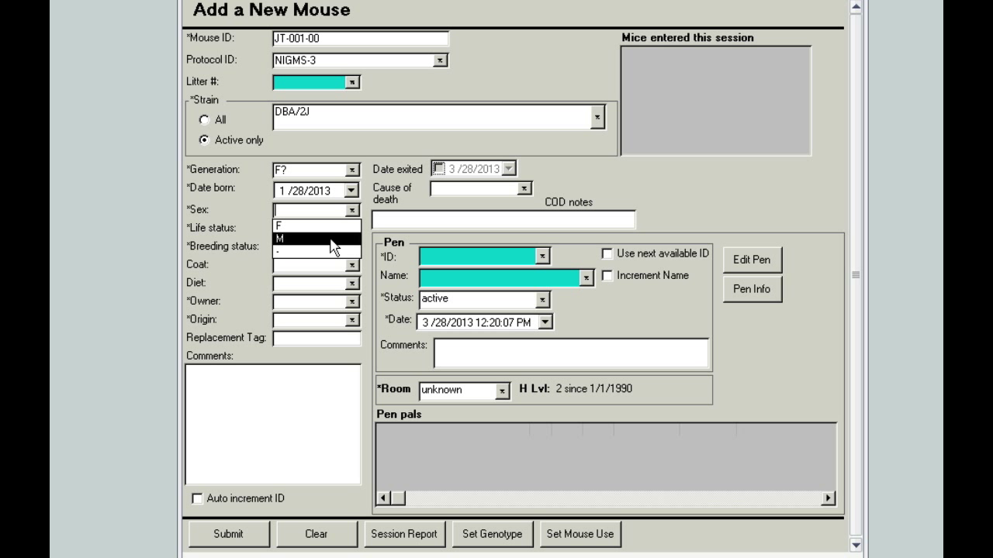
pyautogui.click(340, 239)
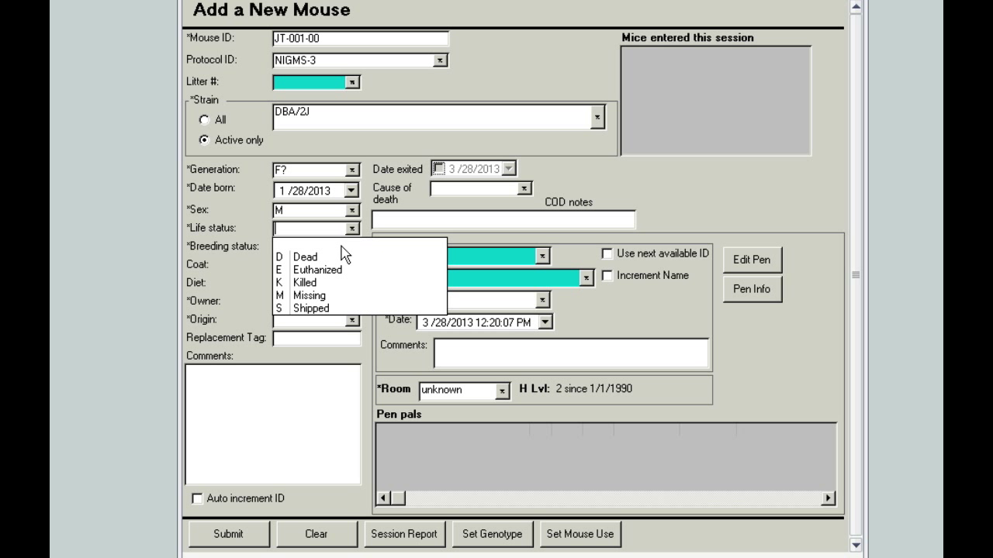
pyautogui.click(346, 242)
pyautogui.click(352, 246)
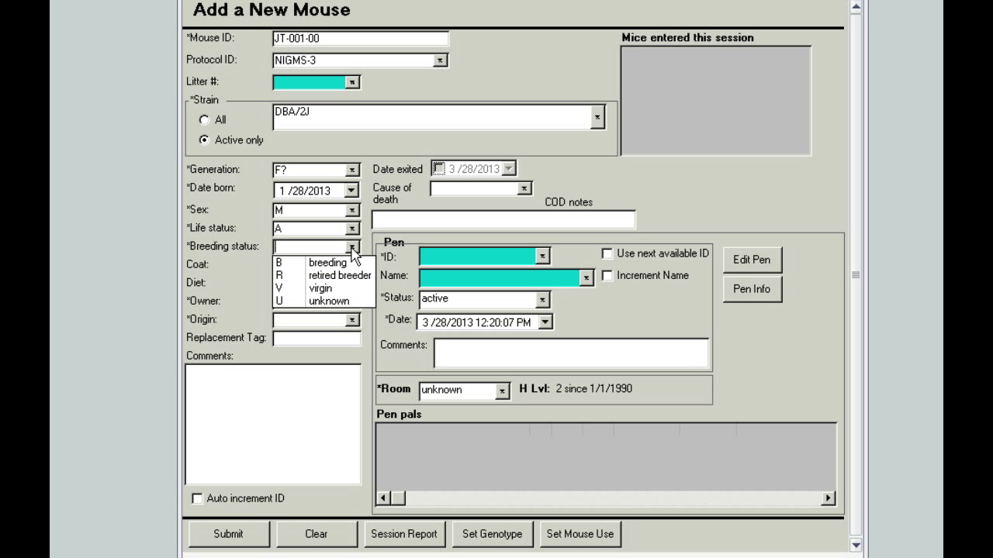
pyautogui.click(331, 288)
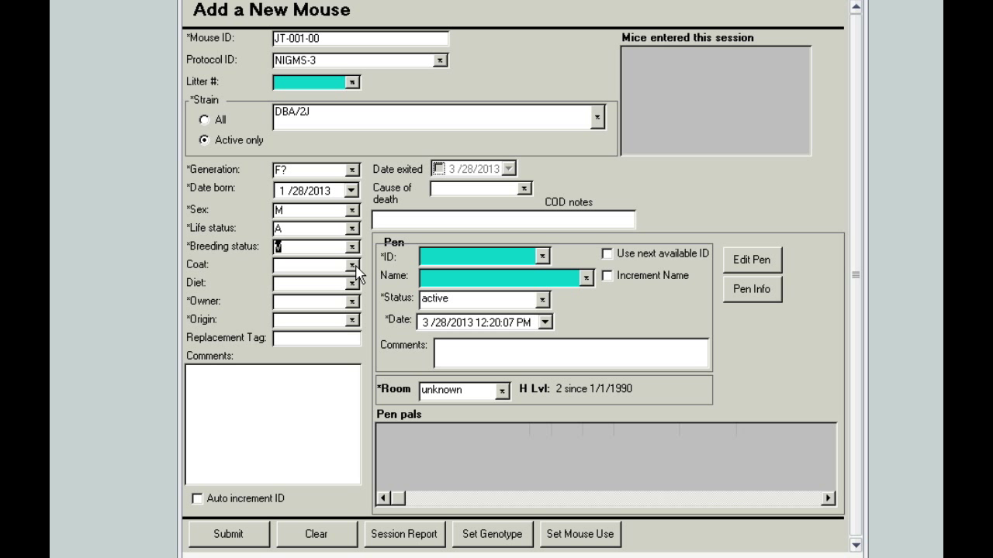
# Step: Set coat DlBrown, diet 4%, owner JCMS and origin JAX, using next available pen and auto-increment IDs
pyautogui.click(353, 265)
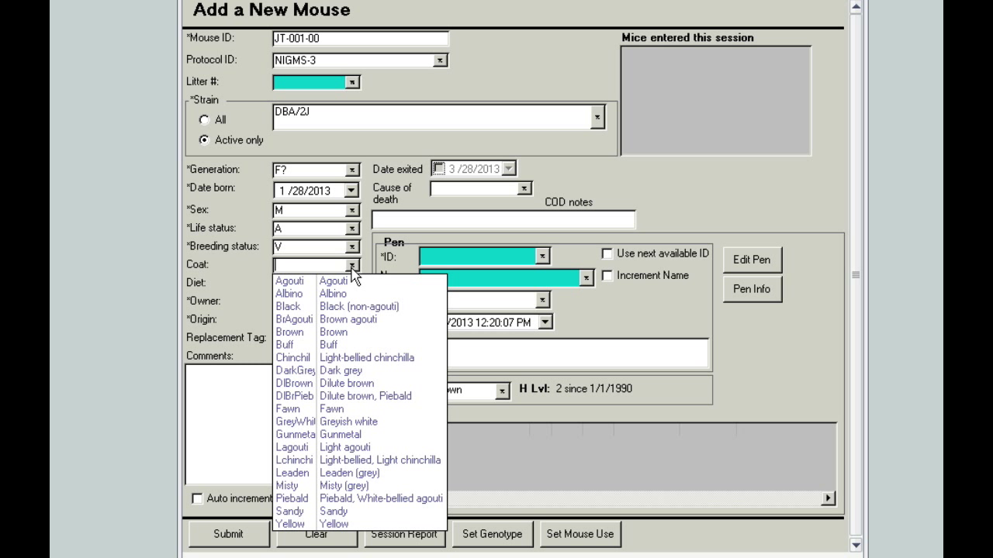
pyautogui.click(359, 385)
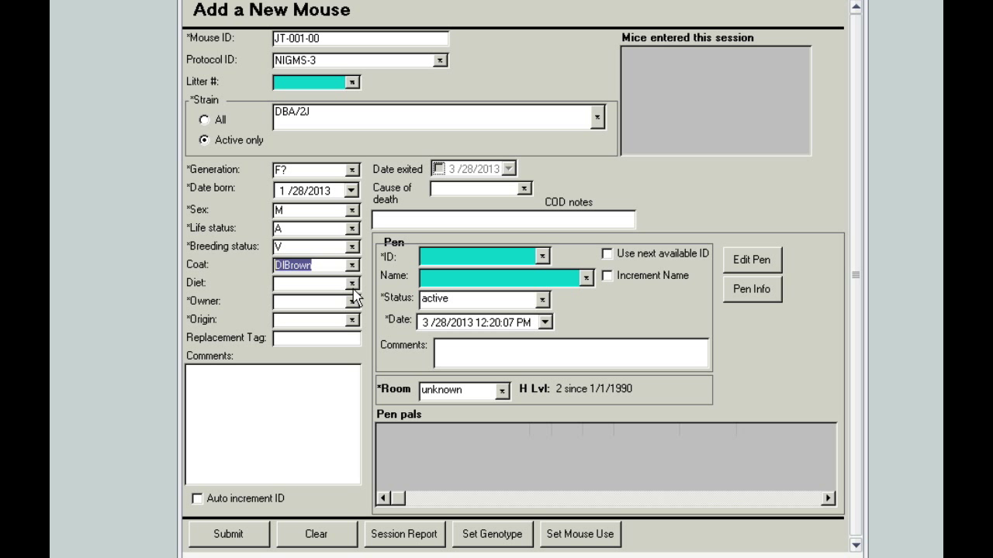
pyautogui.click(353, 287)
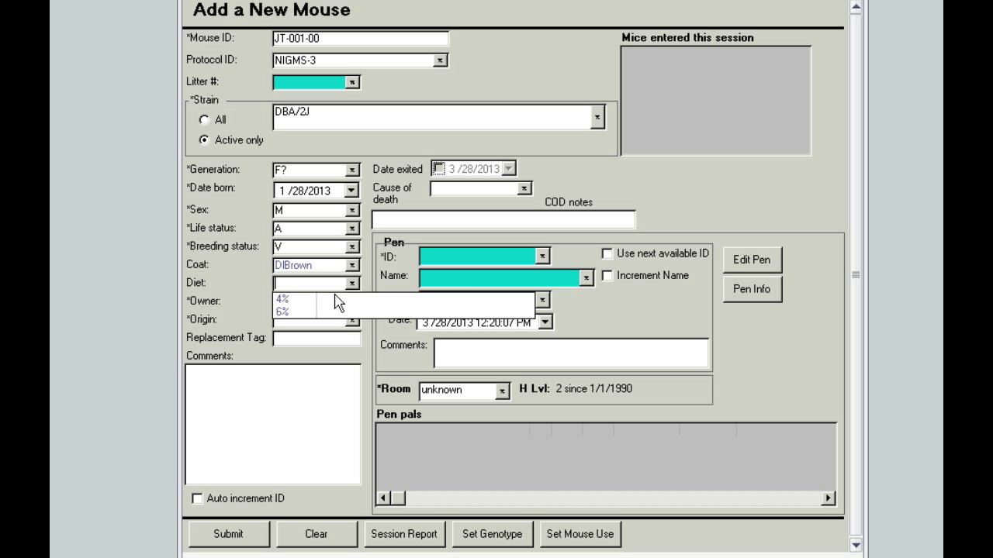
pyautogui.click(293, 303)
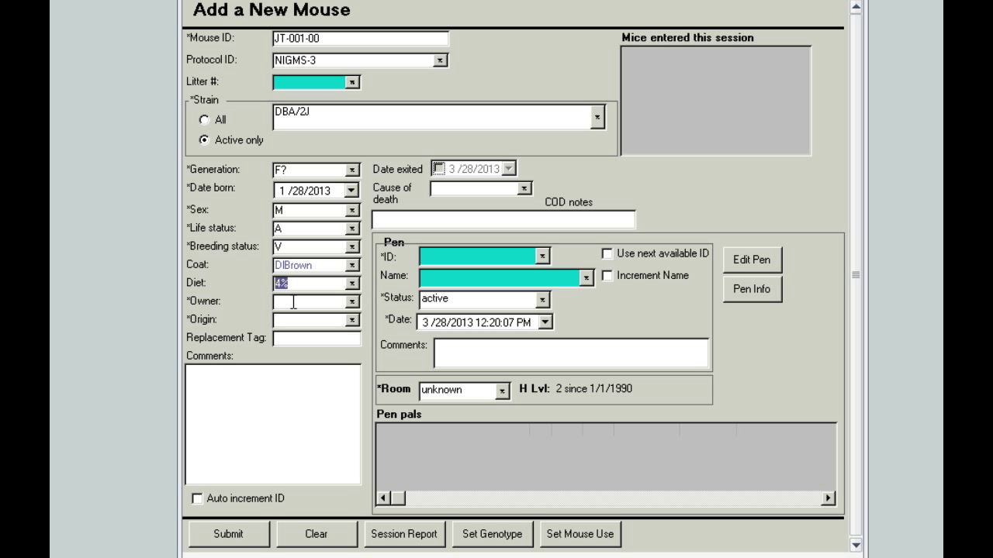
pyautogui.click(353, 304)
pyautogui.click(333, 315)
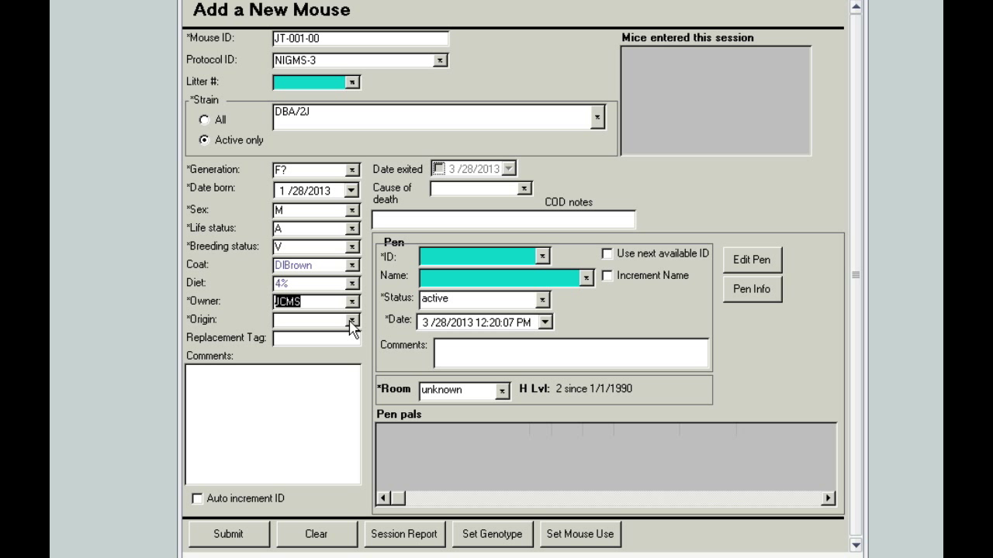
pyautogui.click(352, 321)
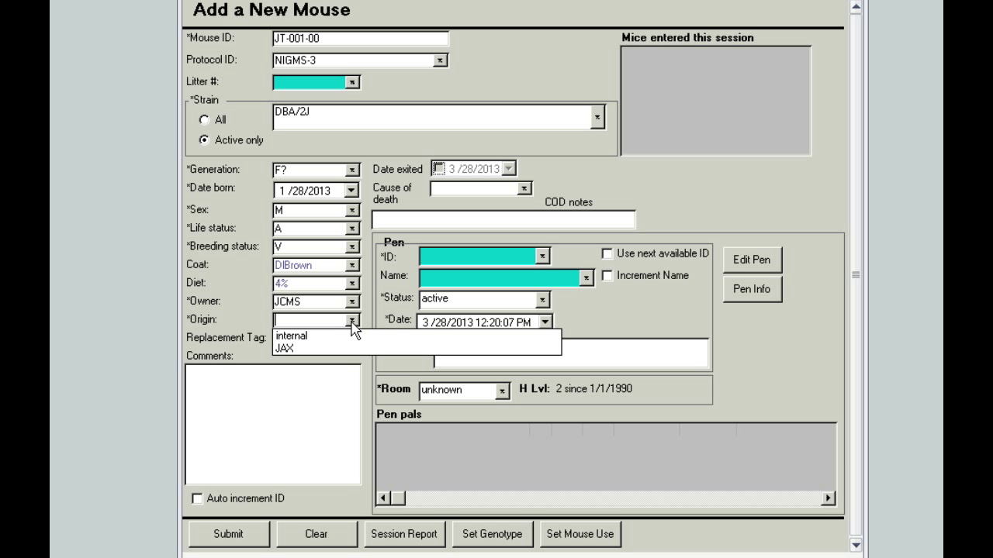
pyautogui.click(308, 351)
pyautogui.click(351, 340)
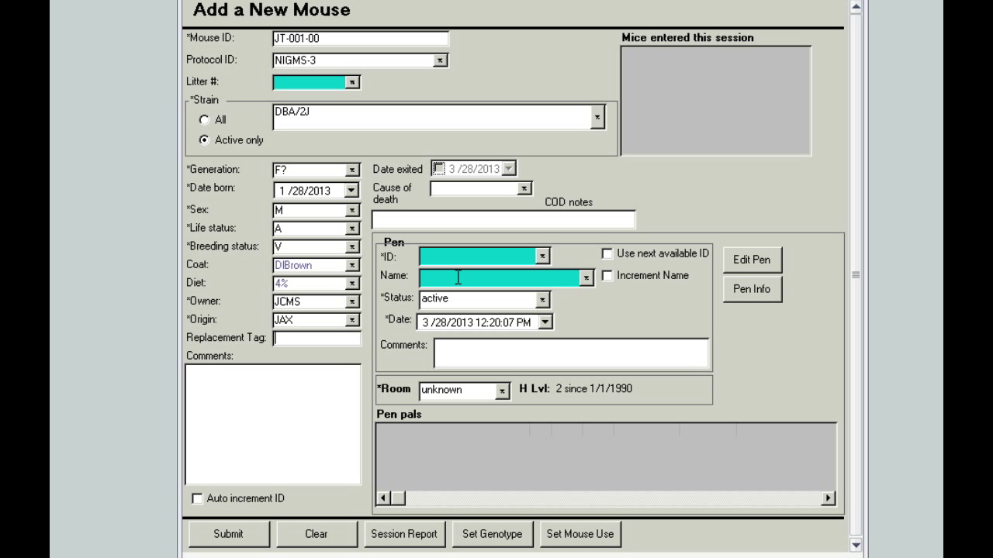
pyautogui.click(608, 254)
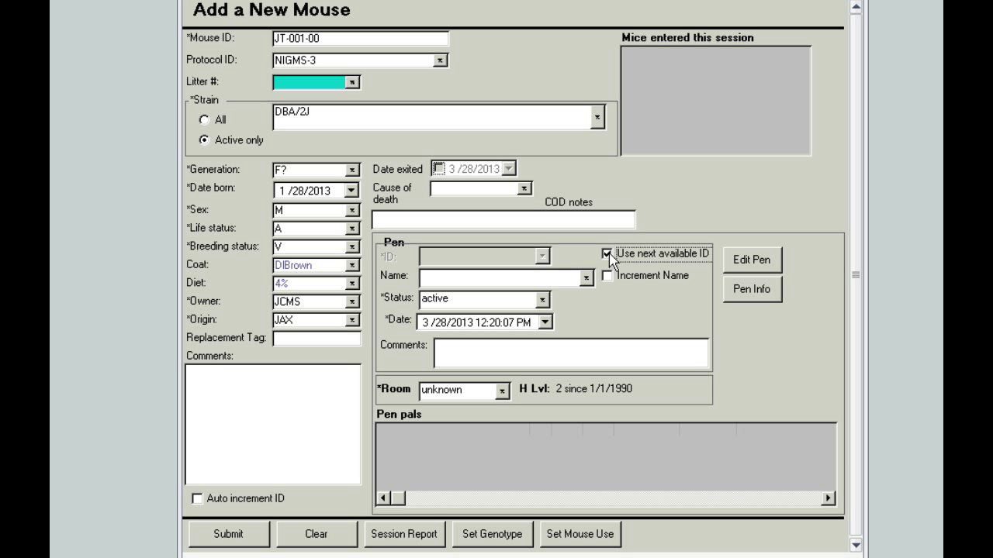
pyautogui.click(199, 500)
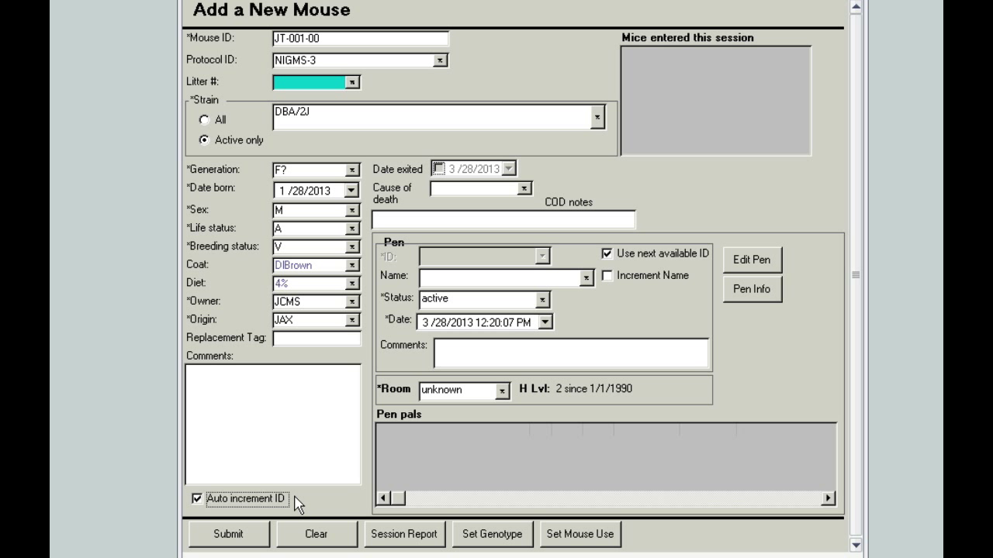
# Step: Submit mouse JT-001-00 and change the strain to C57BL/6J for the next pups
pyautogui.click(228, 535)
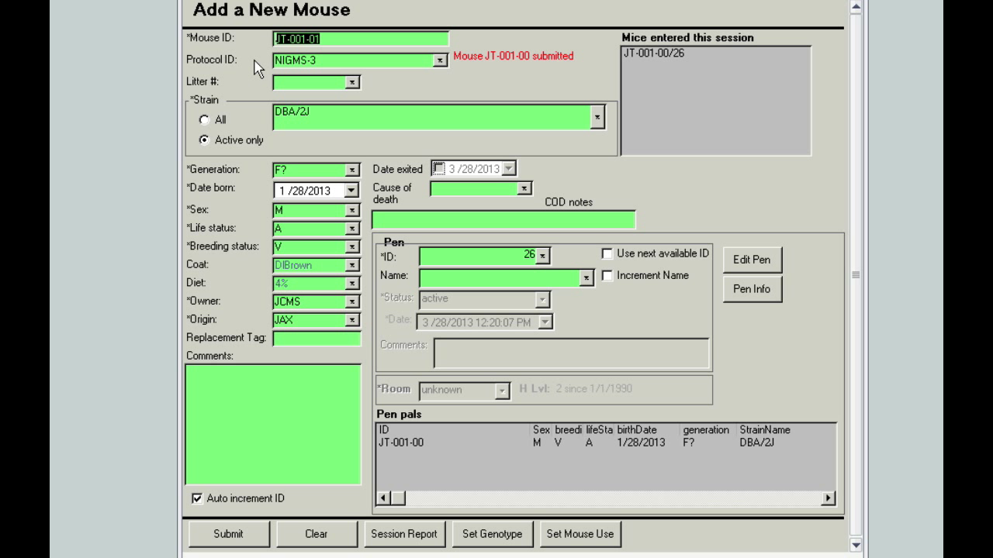
pyautogui.click(598, 118)
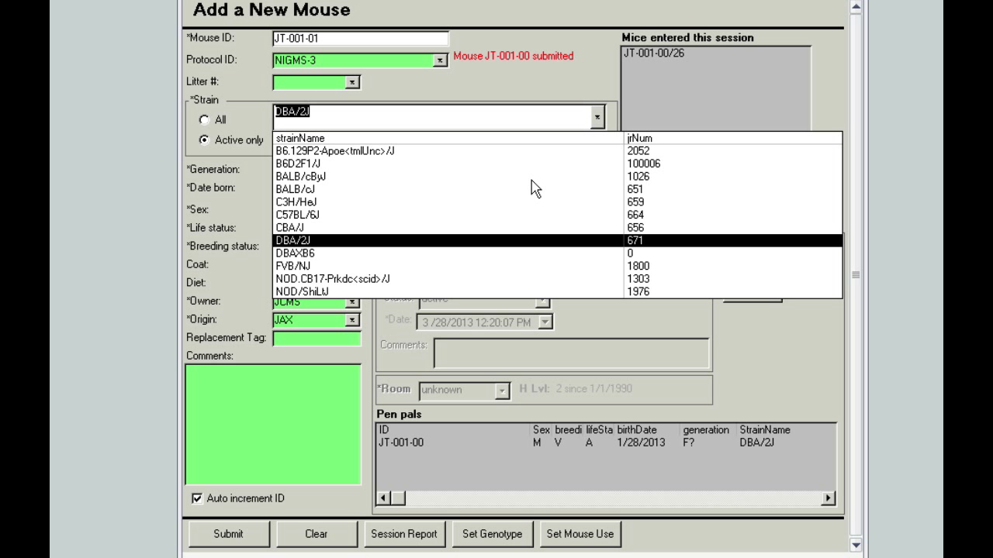
pyautogui.click(479, 217)
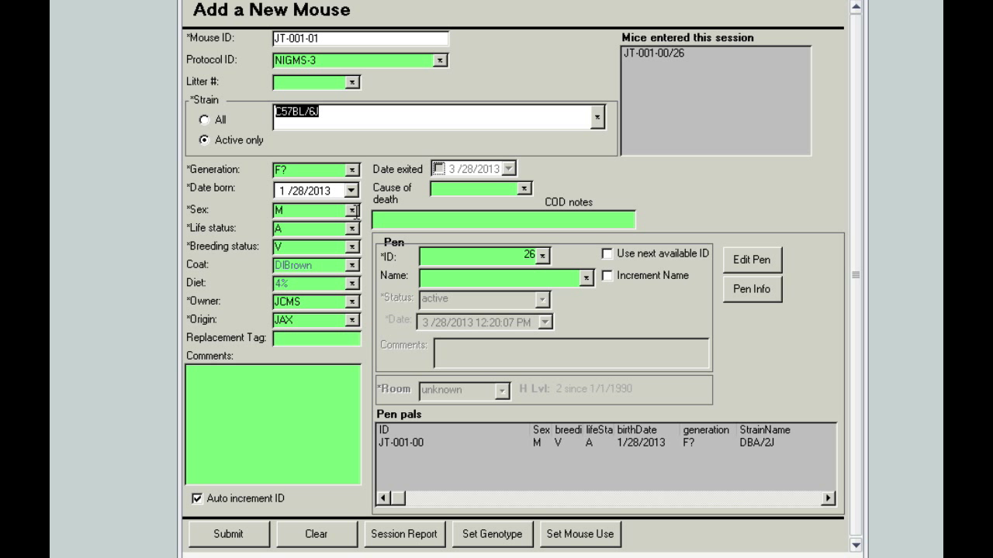
# Step: Save female Black-coated pups JT-001-01 and JT-001-02 in a new pen, then close the form
pyautogui.click(353, 210)
pyautogui.click(337, 225)
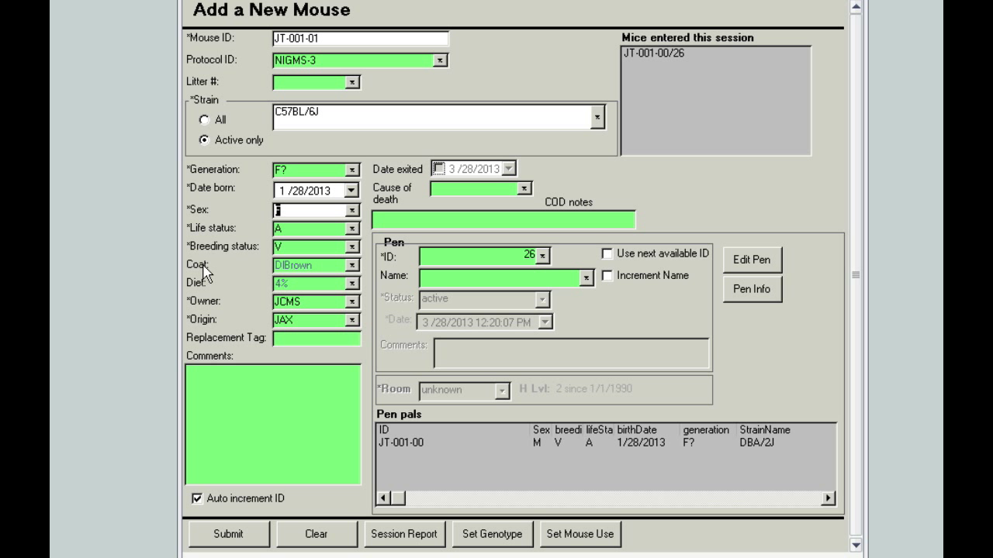
pyautogui.click(354, 267)
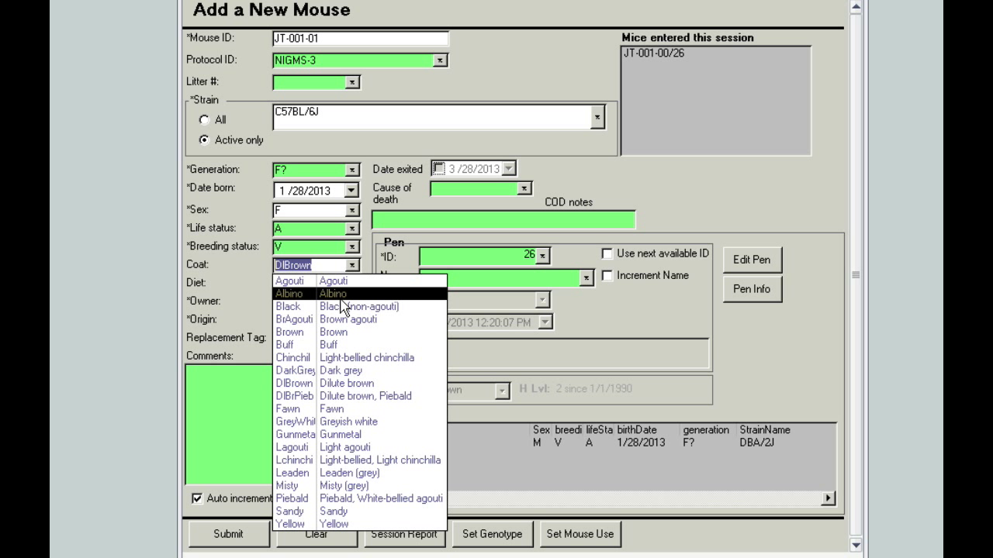
pyautogui.click(316, 304)
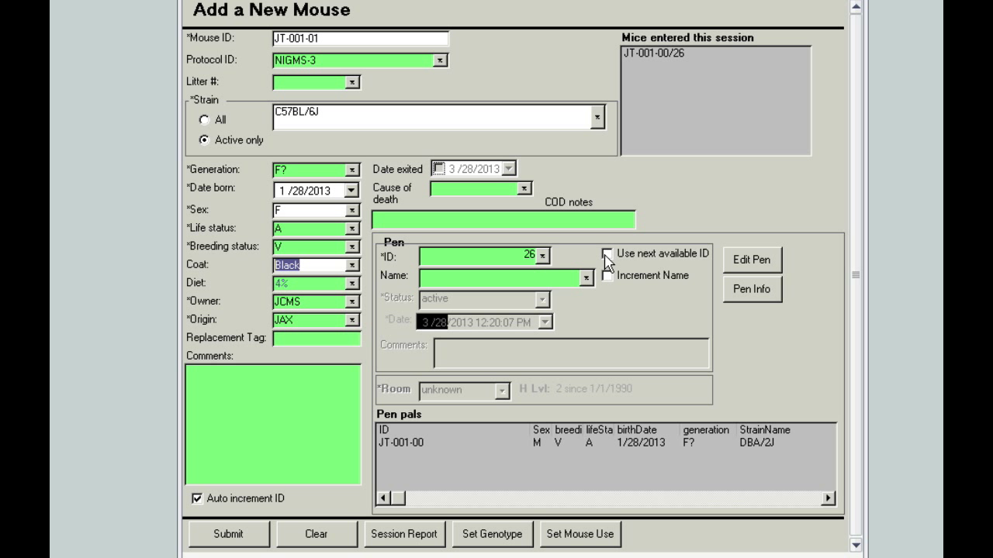
pyautogui.click(606, 254)
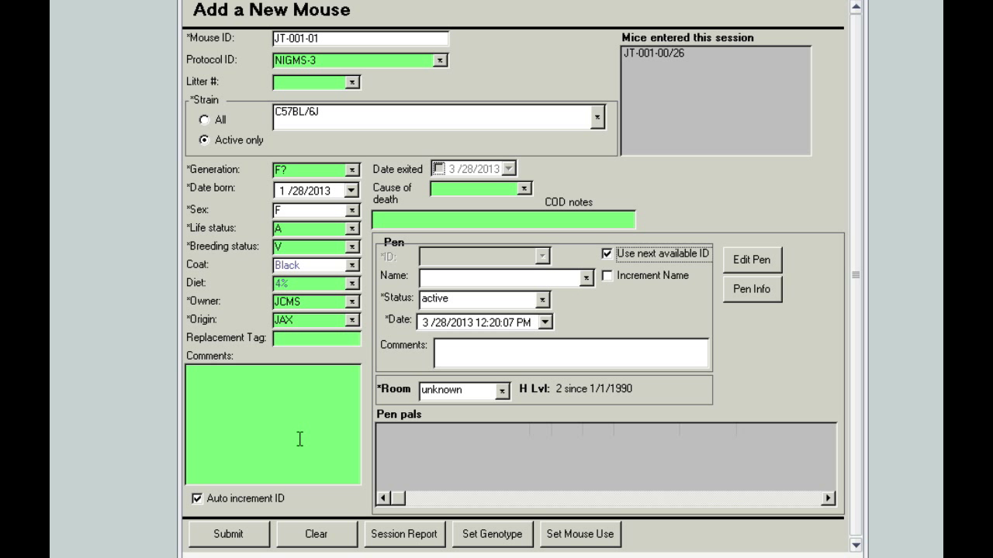
pyautogui.click(222, 537)
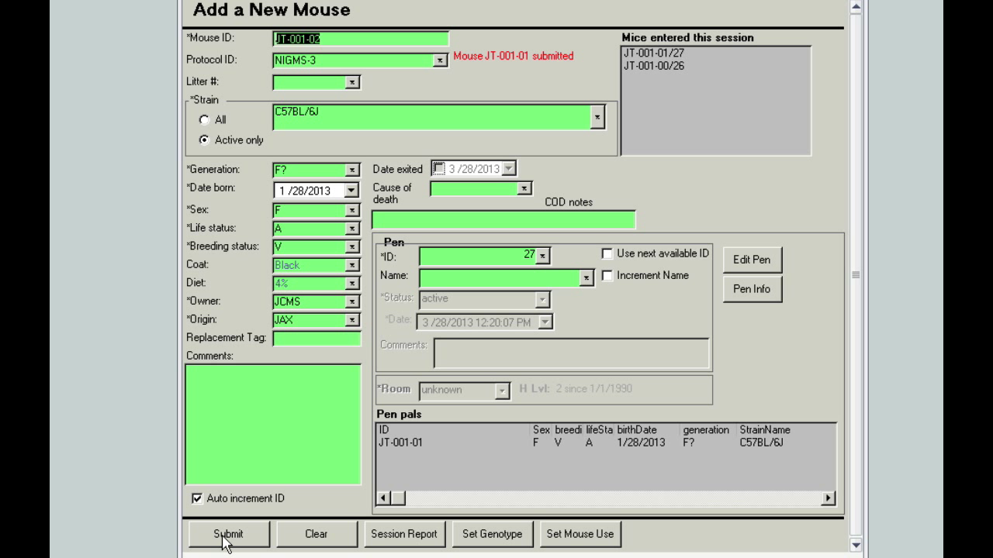
pyautogui.click(222, 537)
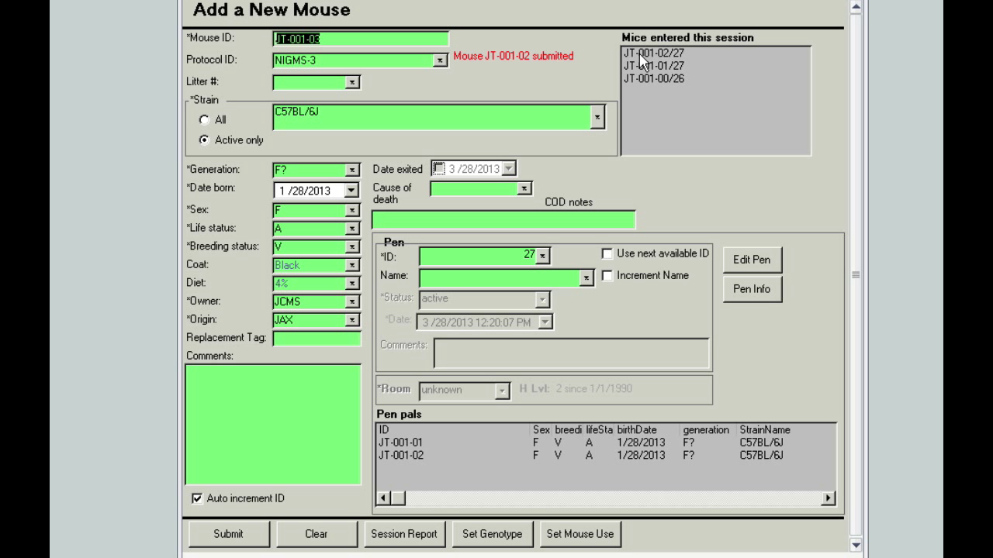
pyautogui.click(854, 17)
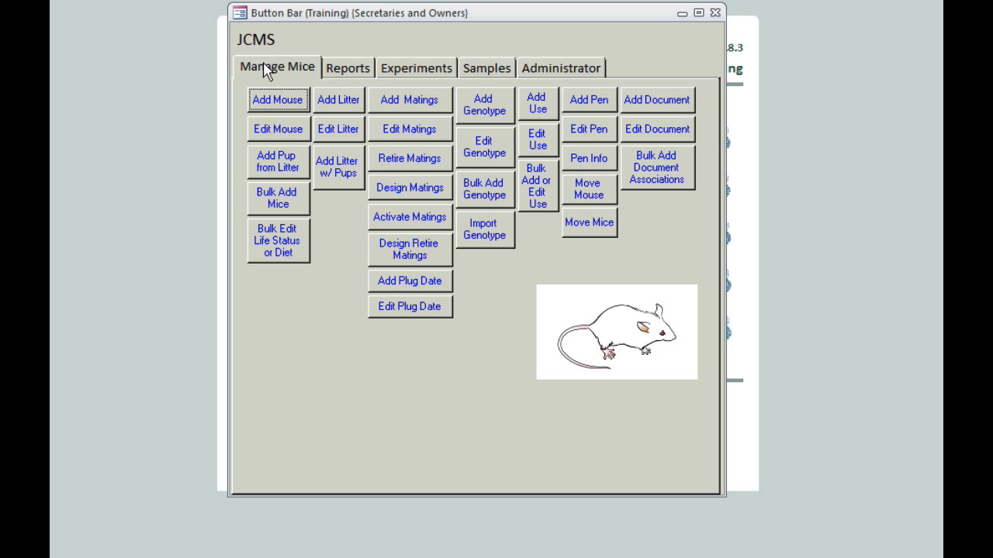
# Step: Start a new mating pairing dams JT-001-01 and JT-001-02 with sire JT-001-00
pyautogui.click(428, 105)
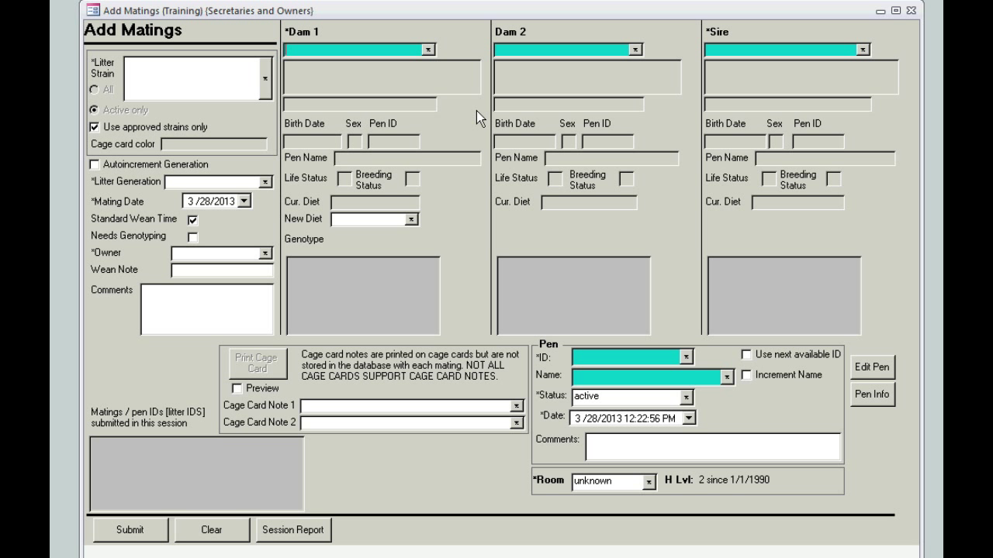
pyautogui.click(430, 50)
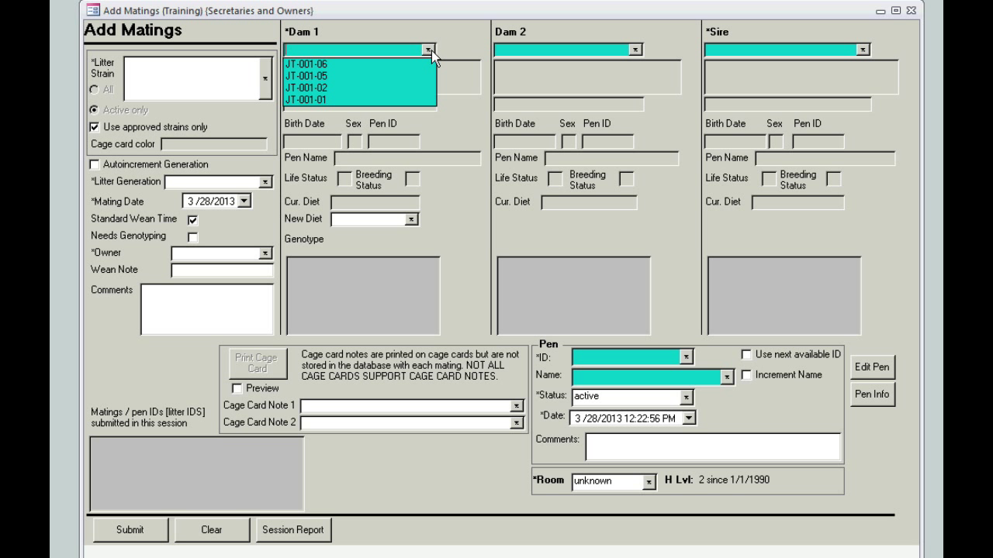
pyautogui.click(399, 100)
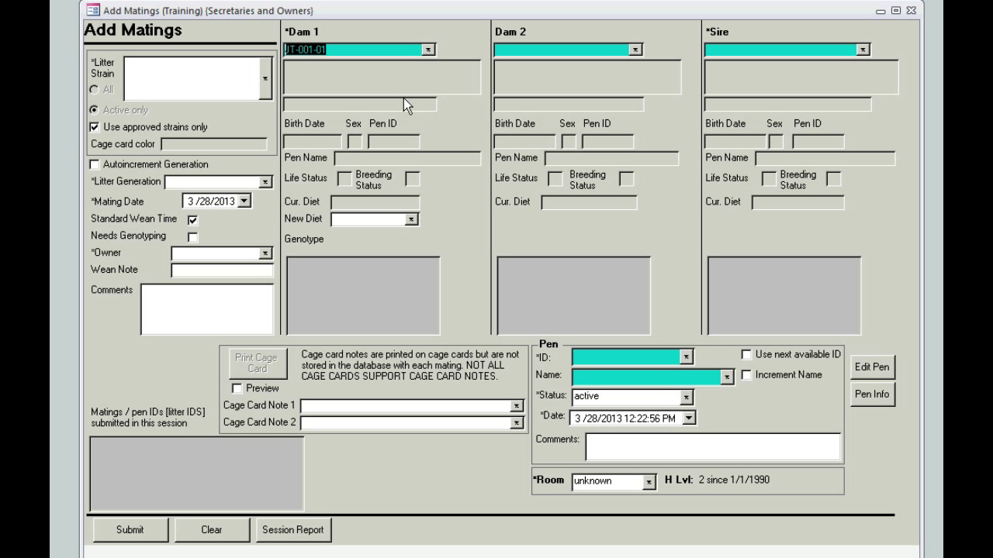
pyautogui.click(635, 50)
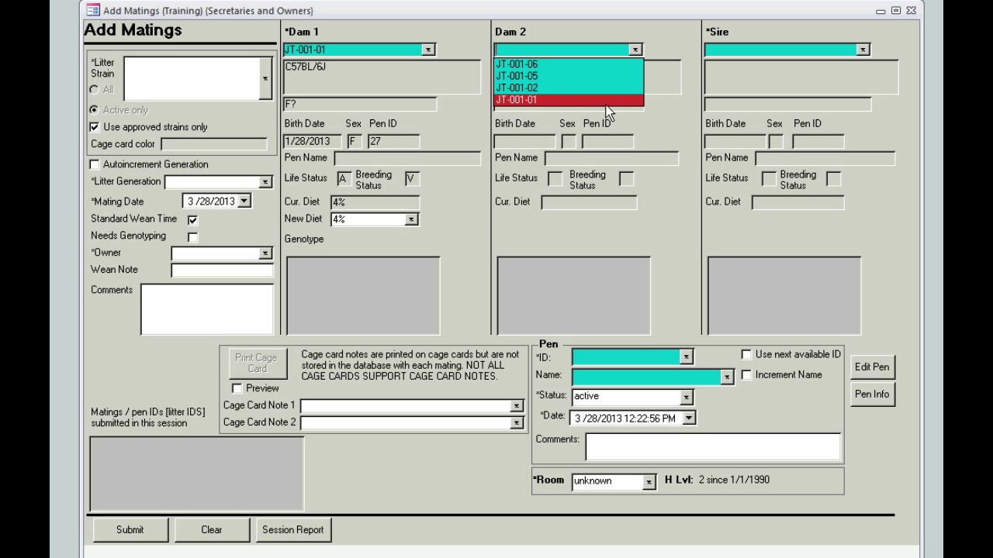
pyautogui.click(606, 101)
pyautogui.click(635, 49)
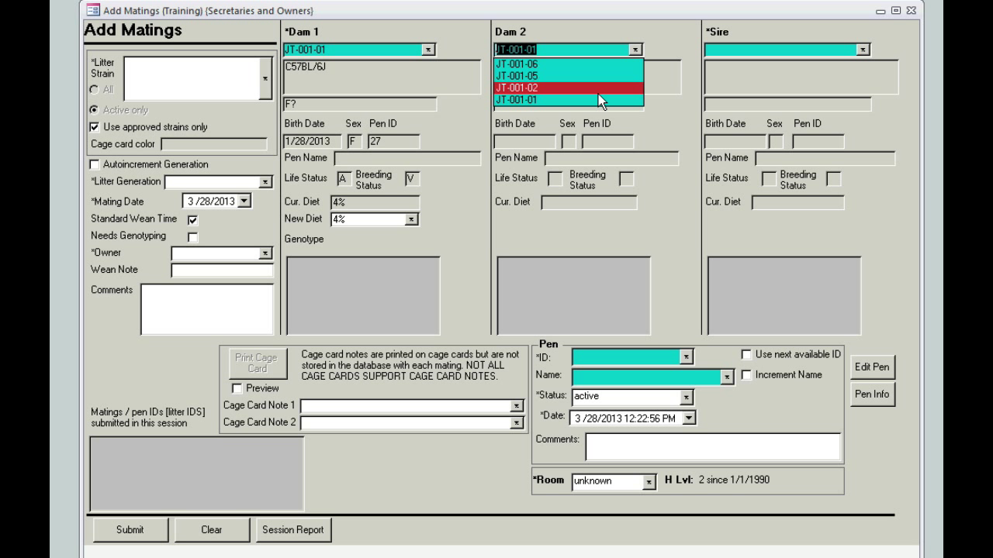
pyautogui.click(598, 92)
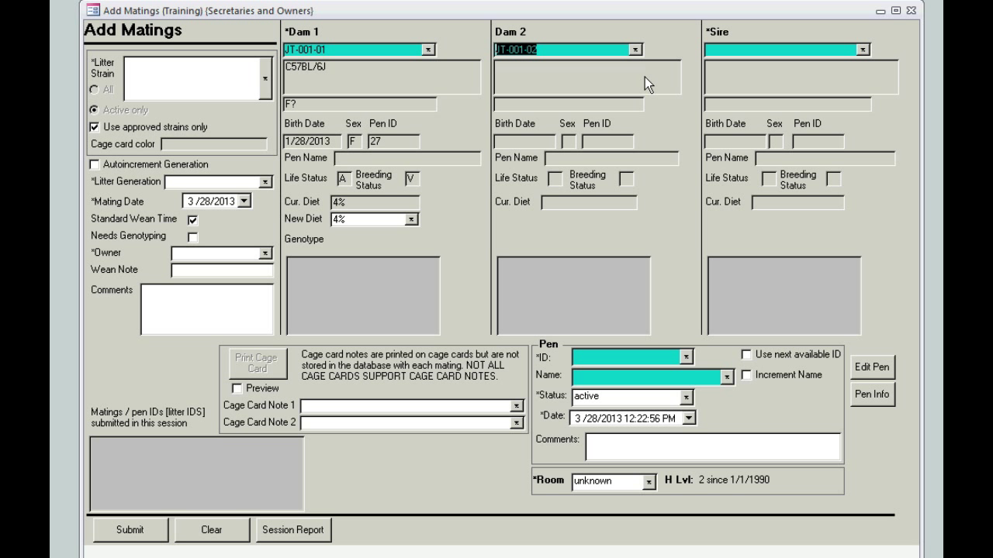
pyautogui.click(864, 51)
pyautogui.click(835, 75)
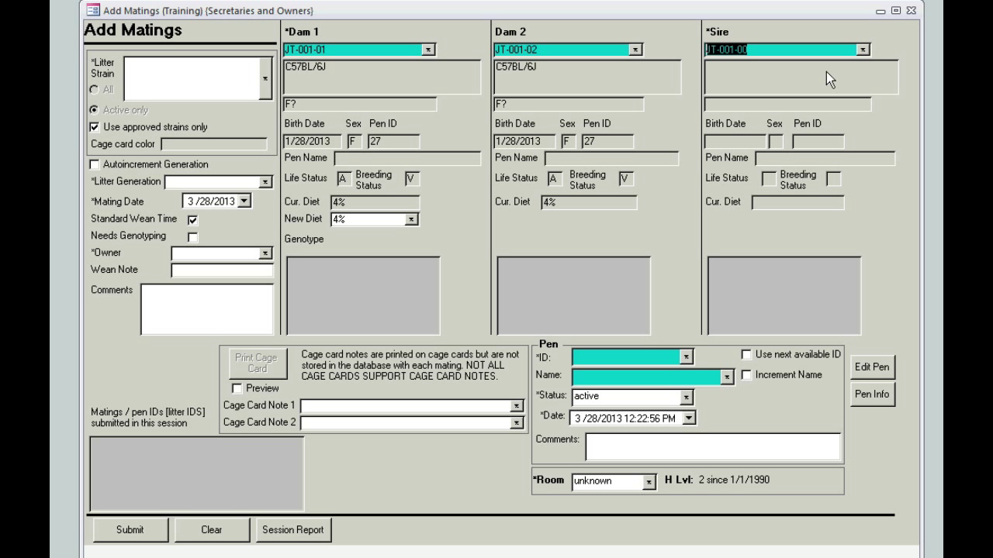
# Step: Set litter strain DBAXB6, generation F01, mating date 2/18/2013, needs genotyping, next available pen
pyautogui.click(265, 74)
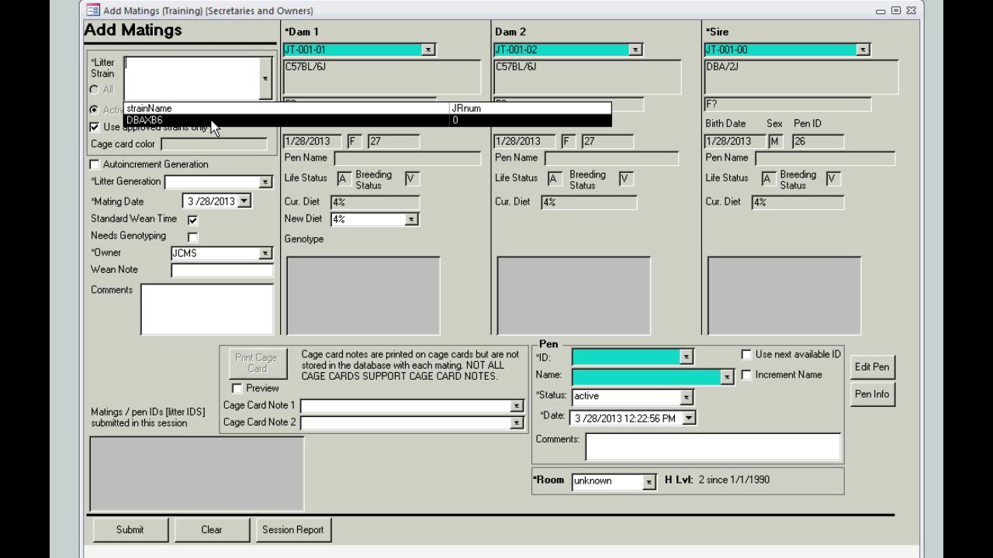
pyautogui.click(211, 122)
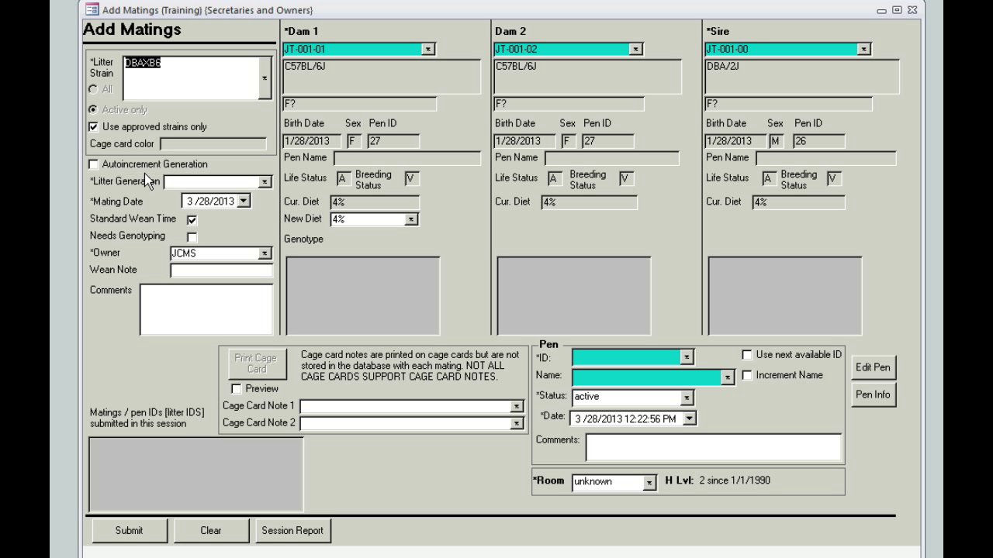
pyautogui.click(265, 181)
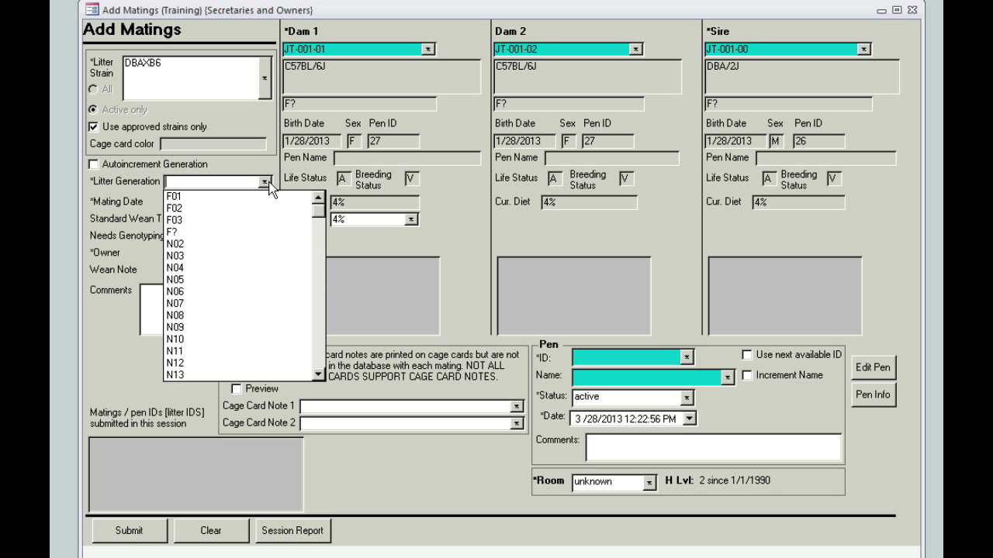
pyautogui.click(178, 198)
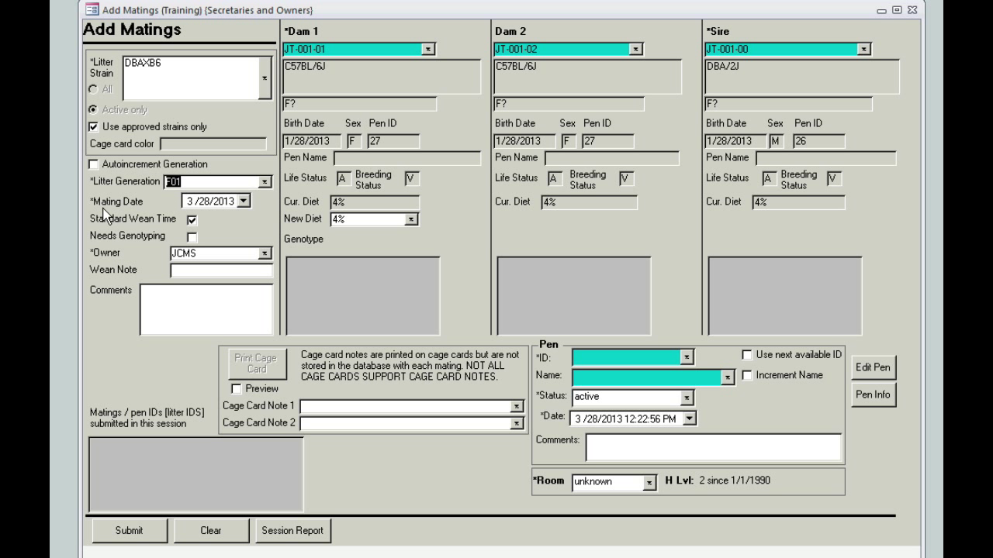
pyautogui.click(243, 201)
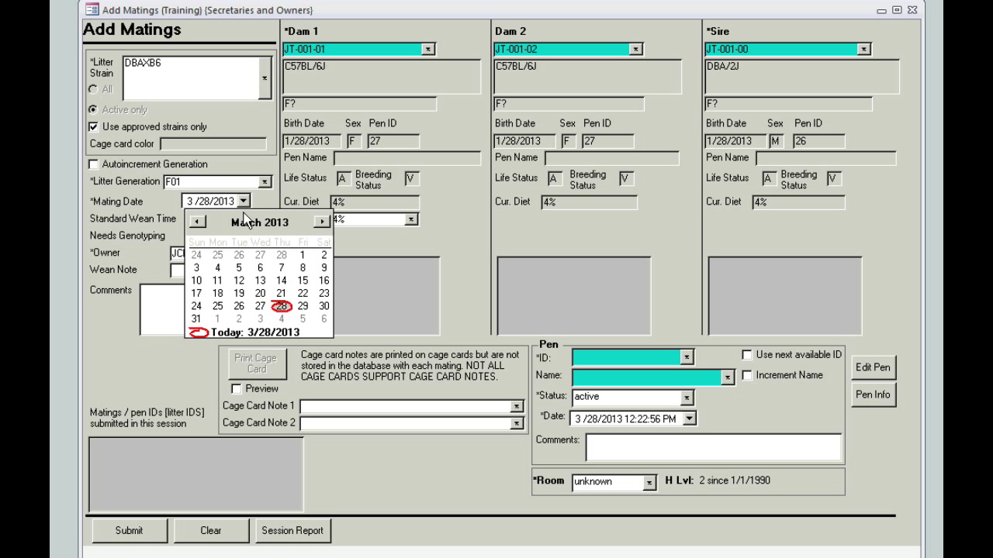
pyautogui.click(198, 222)
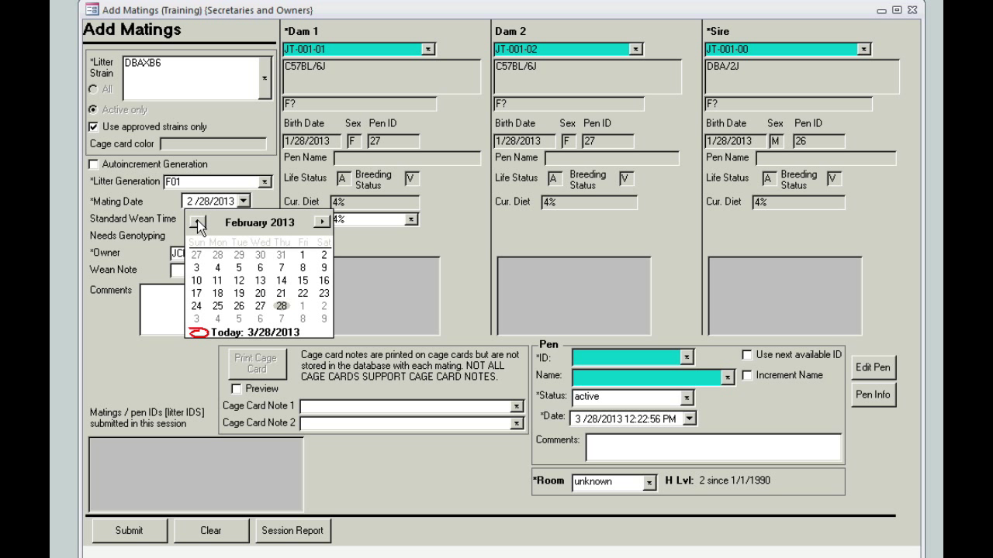
pyautogui.click(218, 294)
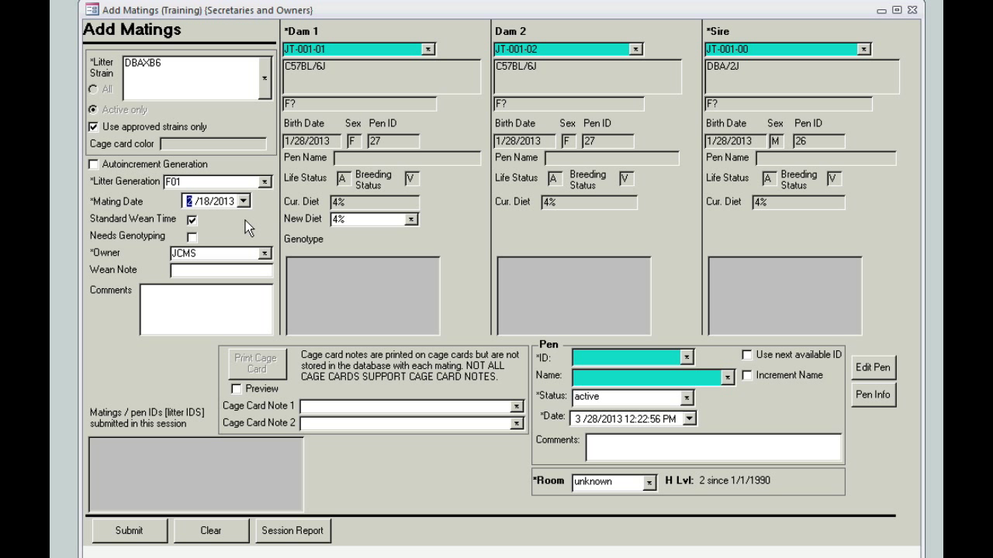
pyautogui.click(193, 236)
pyautogui.click(747, 354)
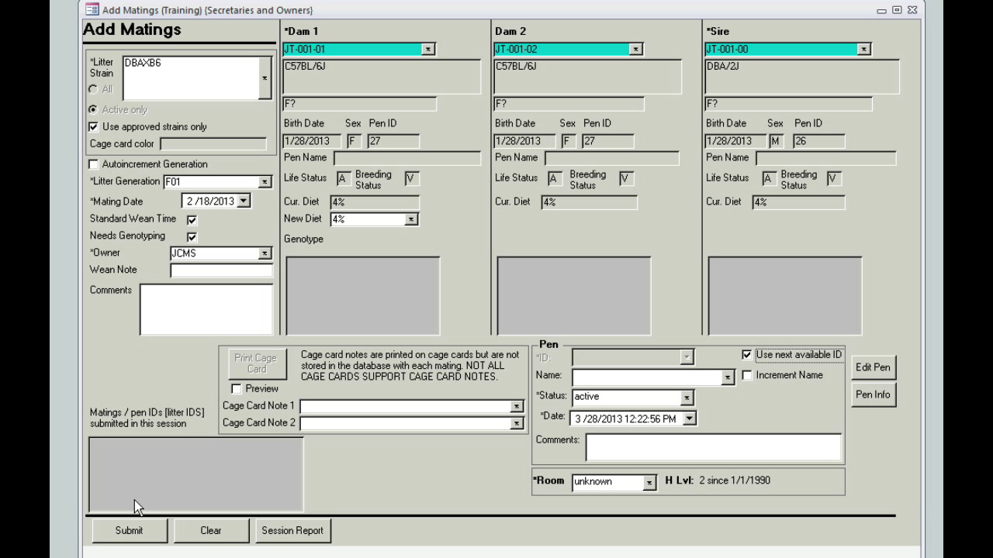
# Step: Submit mating 1 into pen 28 and preview its cage card, repositioning the preview window
pyautogui.click(124, 538)
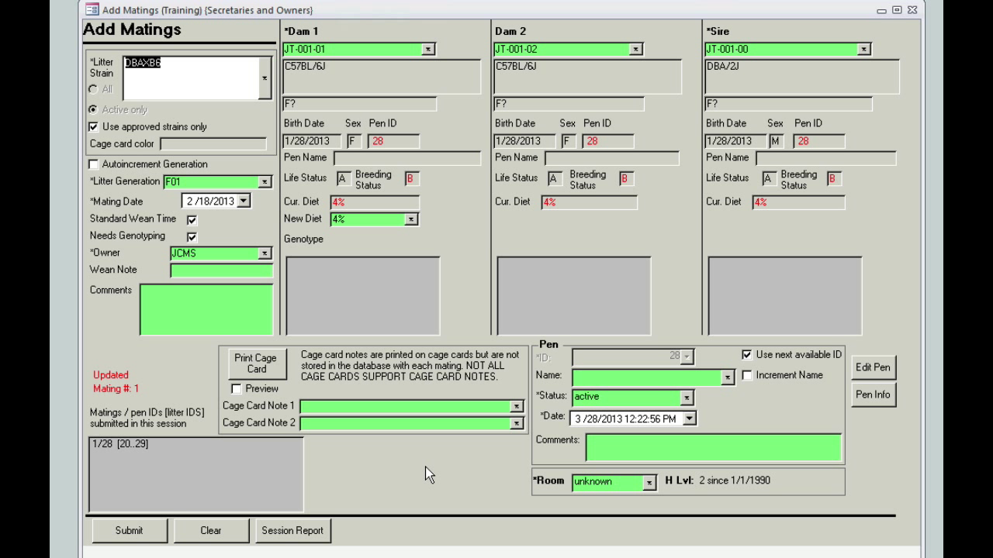
pyautogui.click(237, 389)
pyautogui.click(255, 363)
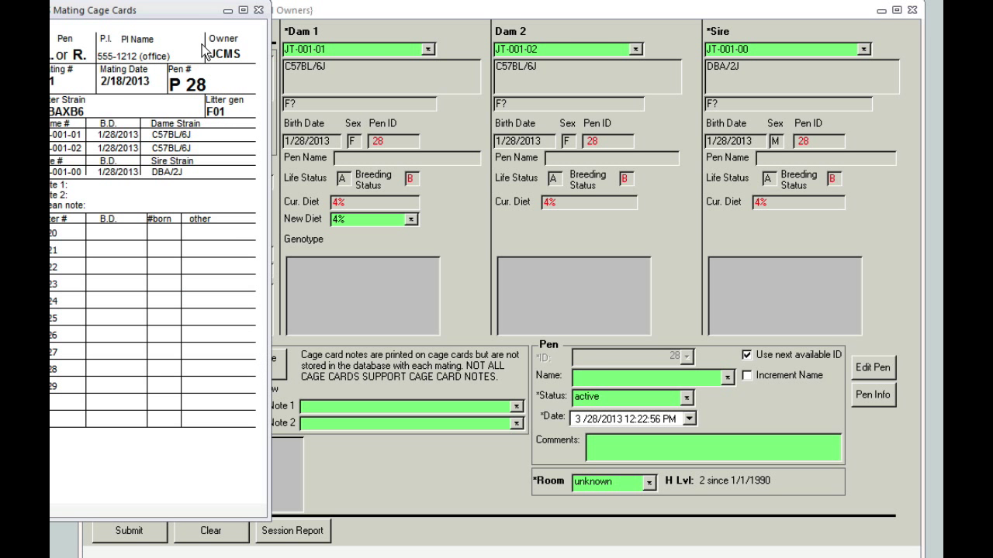
pyautogui.moveTo(181, 10); pyautogui.dragTo(518, 18)
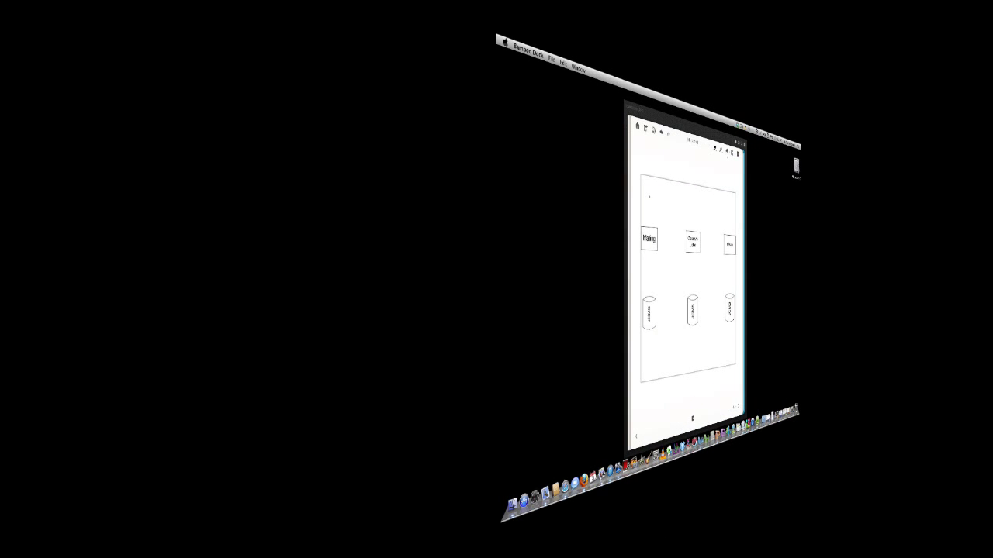
# Step: Write and underline WF1, then draw Mating–JCMS and Observe Litter–Wean connector lines
pyautogui.moveTo(294, 105)
pyautogui.mouseDown()
pyautogui.moveTo(313, 104)
pyautogui.moveTo(323, 119)
pyautogui.moveTo(328, 96)
pyautogui.mouseUp()
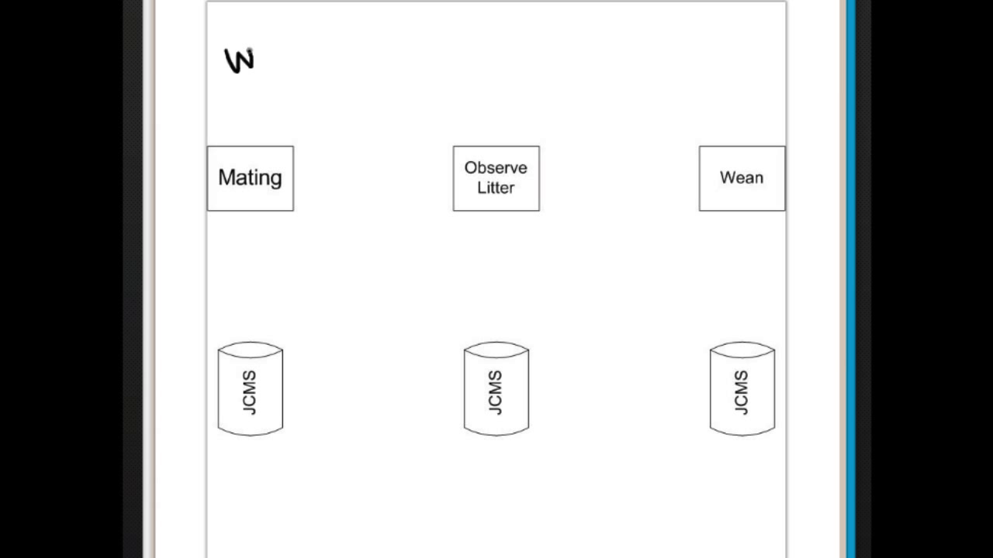
pyautogui.moveTo(259, 58)
pyautogui.mouseDown()
pyautogui.moveTo(286, 35)
pyautogui.moveTo(281, 65)
pyautogui.moveTo(305, 56)
pyautogui.mouseUp()
pyautogui.moveTo(240, 88); pyautogui.dragTo(325, 53)
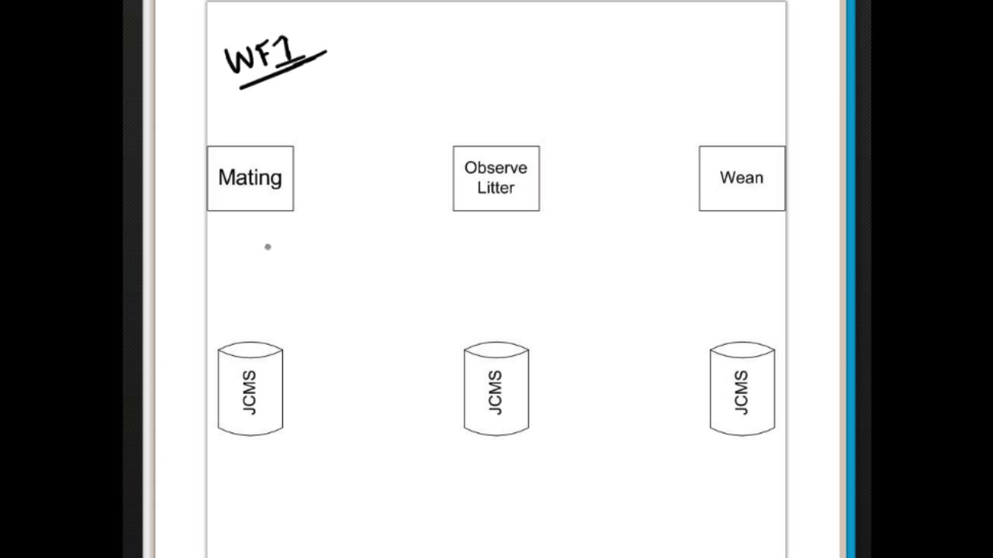
pyautogui.moveTo(255, 218); pyautogui.dragTo(260, 347)
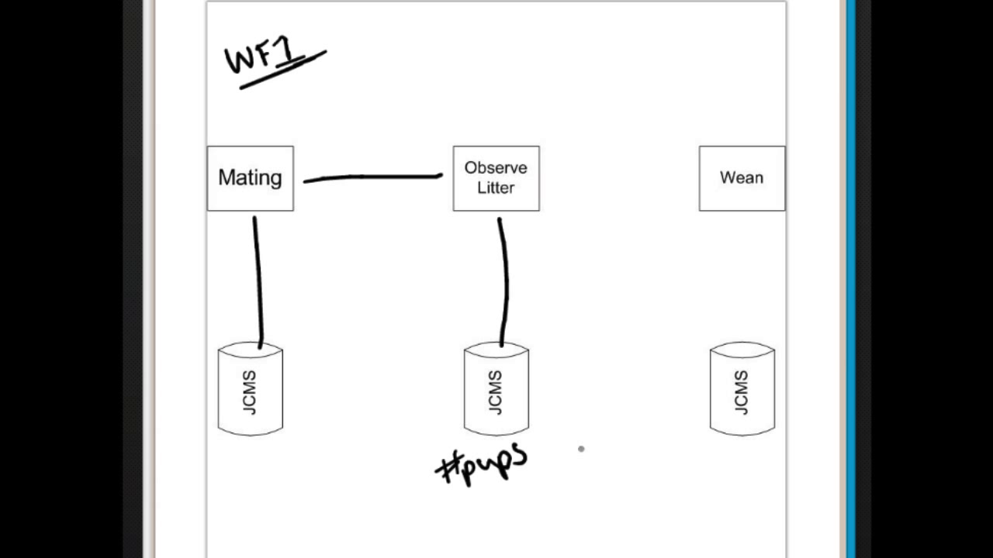
pyautogui.moveTo(545, 181); pyautogui.dragTo(690, 168)
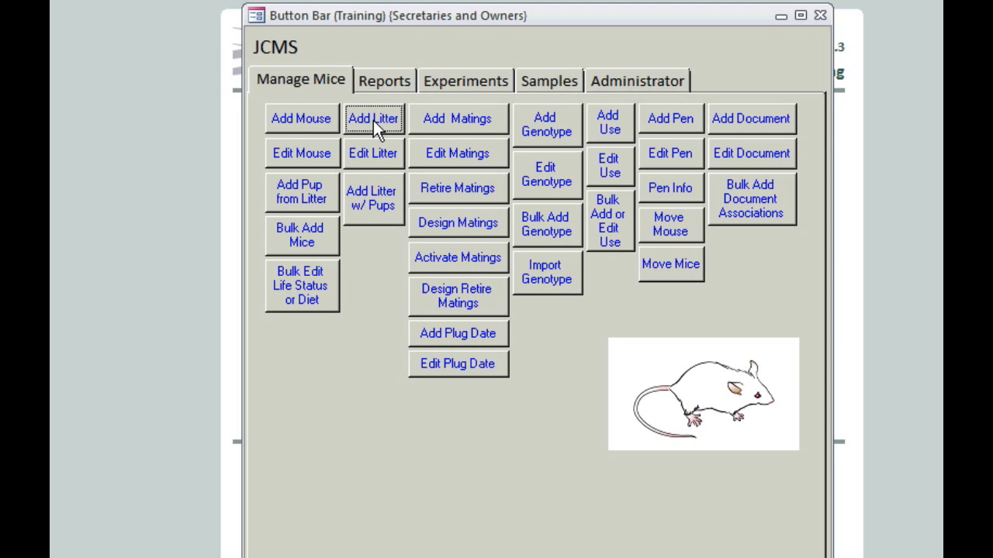
# Step: Add litter 10 from Mating #1 with 7 pups born 3/4/2013
pyautogui.click(373, 120)
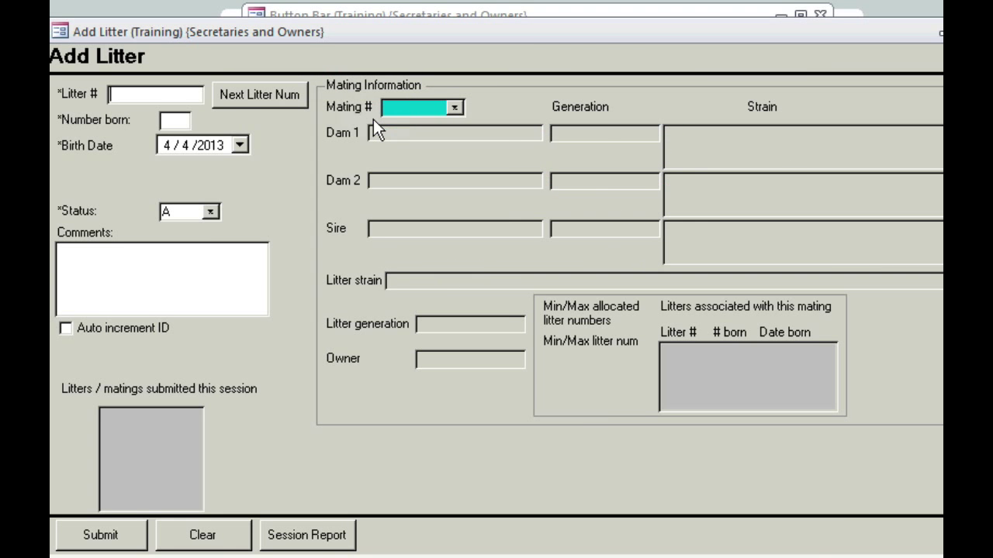
pyautogui.click(453, 108)
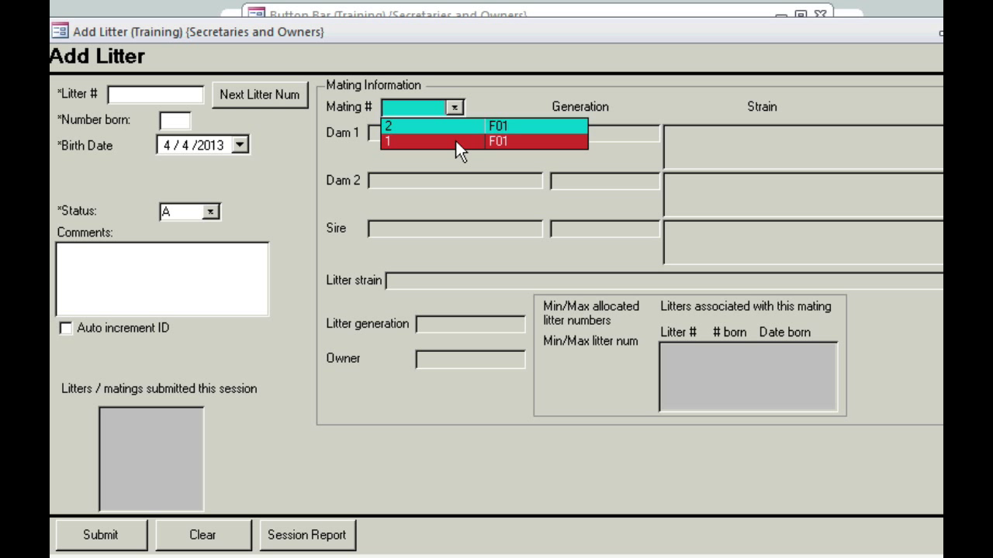
pyautogui.click(458, 142)
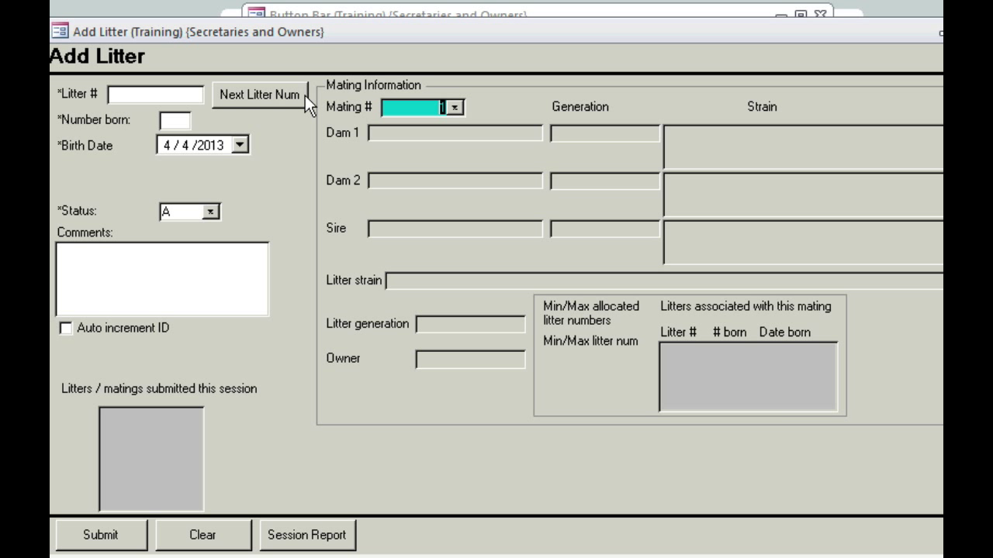
pyautogui.click(118, 94)
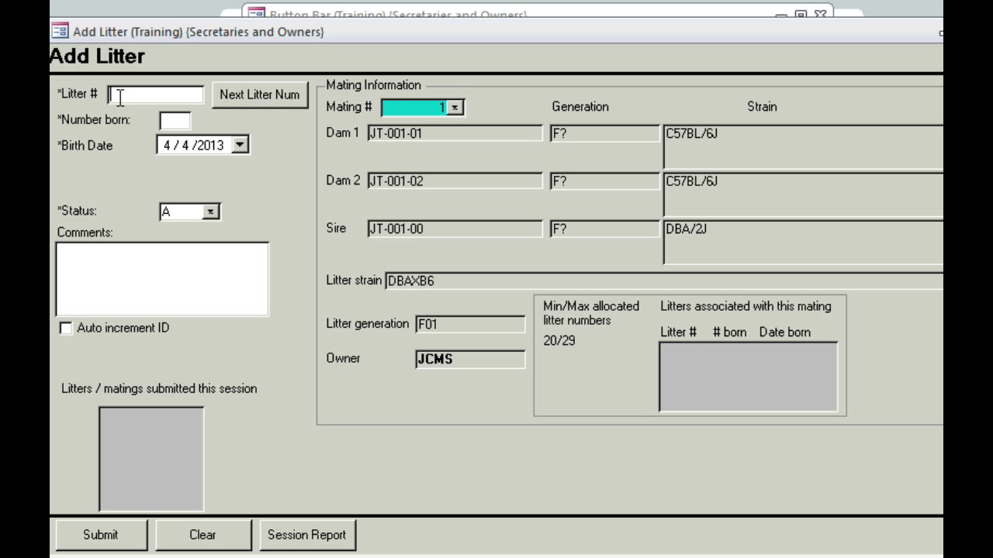
pyautogui.write('10')
pyautogui.click(185, 120)
pyautogui.write('7')
pyautogui.click(240, 145)
pyautogui.click(177, 172)
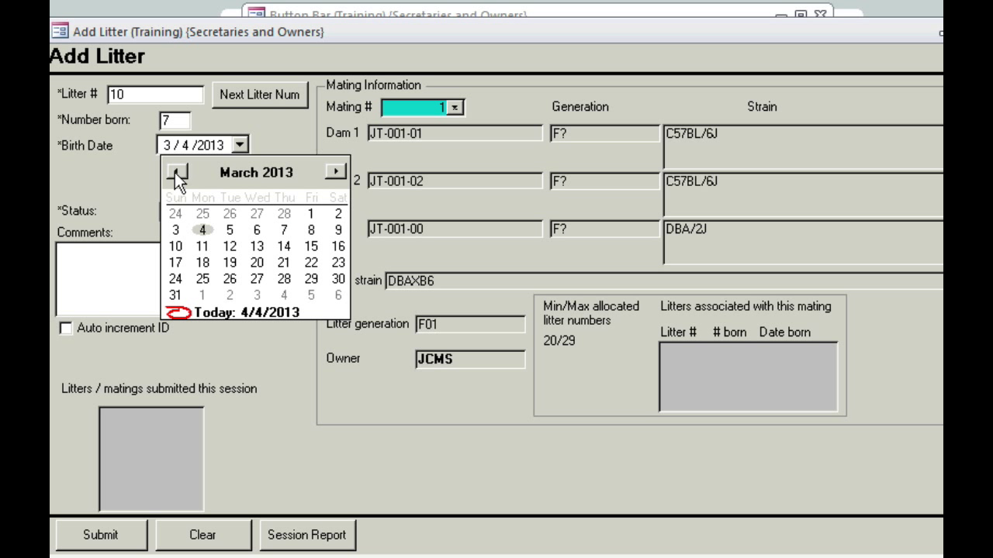
pyautogui.click(201, 231)
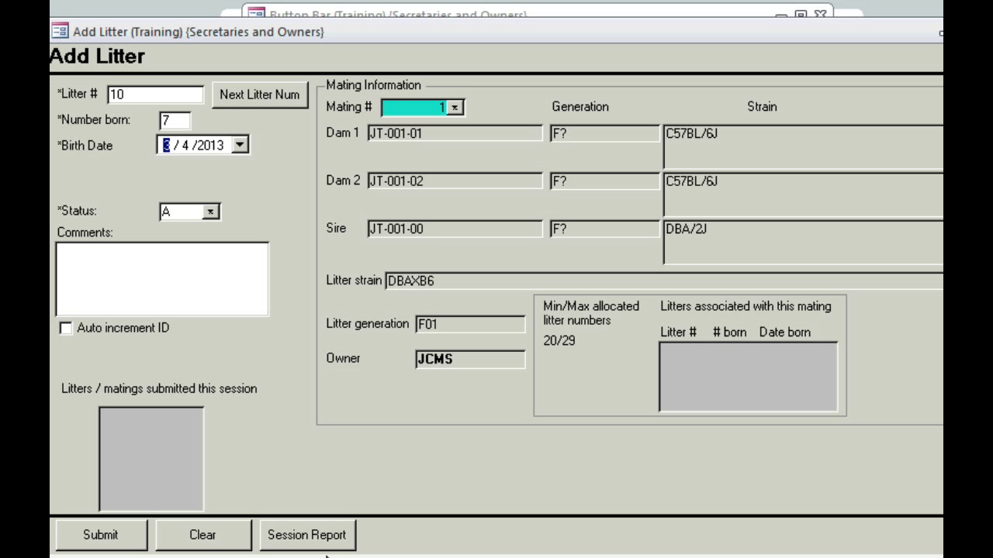
# Step: Submit litter 10 and set the Wean Work Report start date to 3/22/2013
pyautogui.click(110, 548)
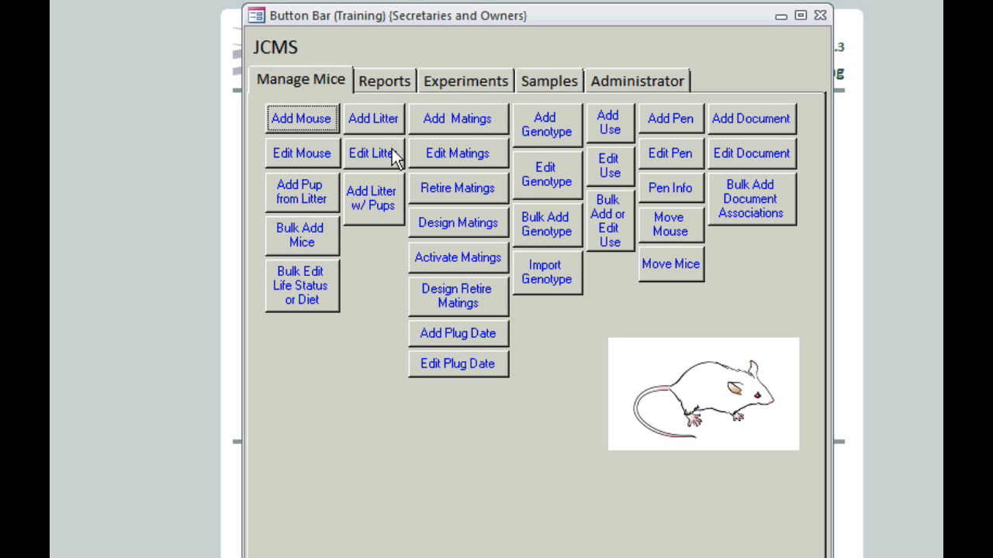
pyautogui.click(391, 84)
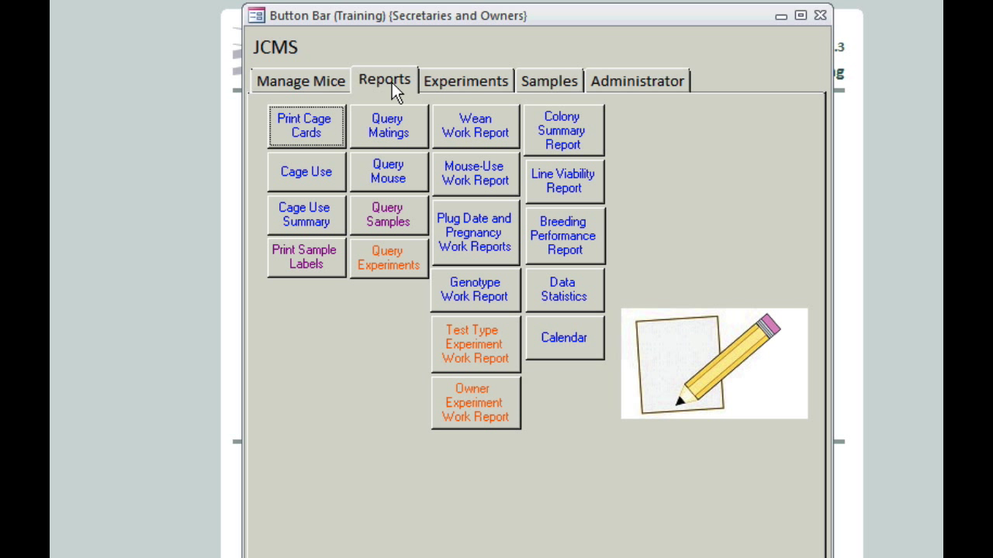
pyautogui.click(467, 138)
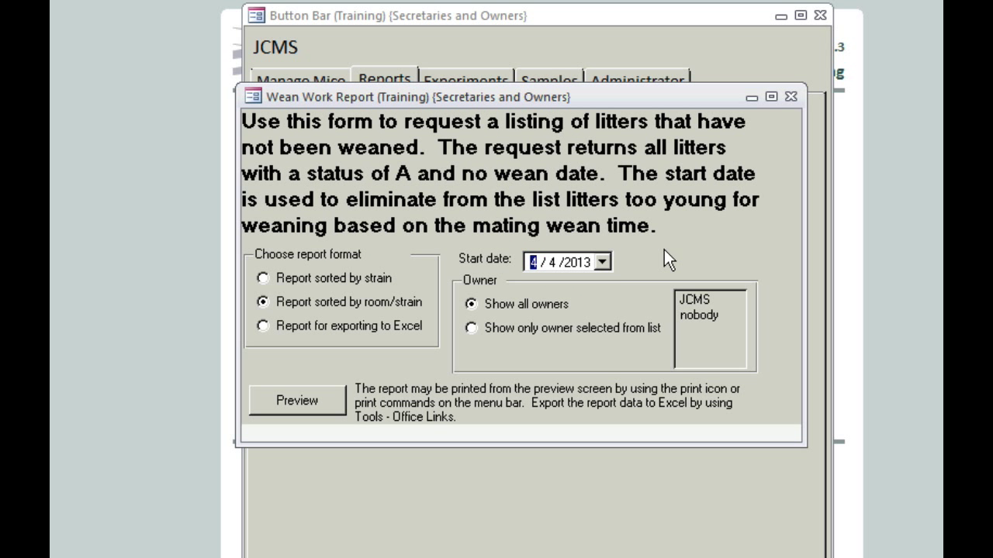
pyautogui.click(602, 263)
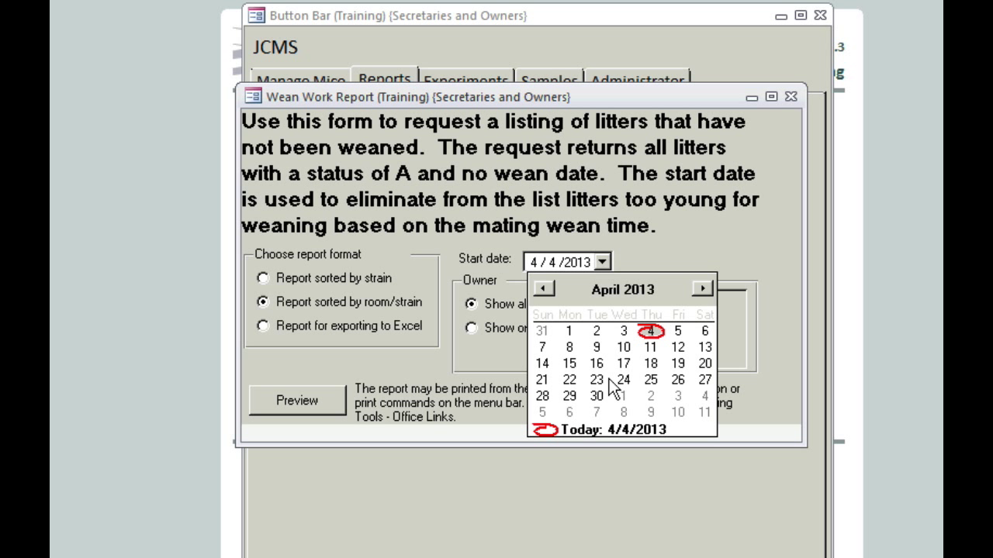
pyautogui.click(544, 288)
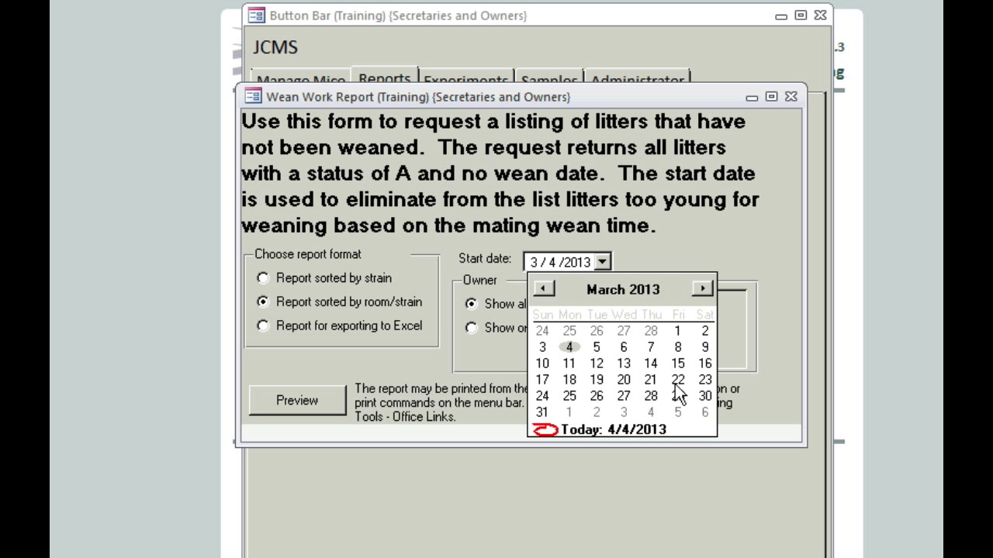
pyautogui.click(678, 380)
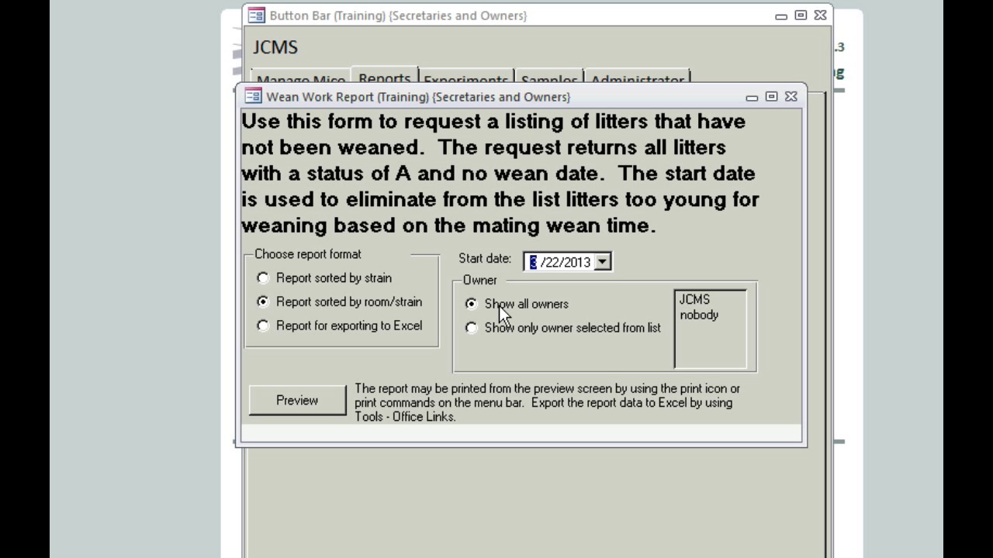
# Step: Preview the Wean Report listing litter 10's seven pups due for weaning 3/22/2013
pyautogui.click(302, 397)
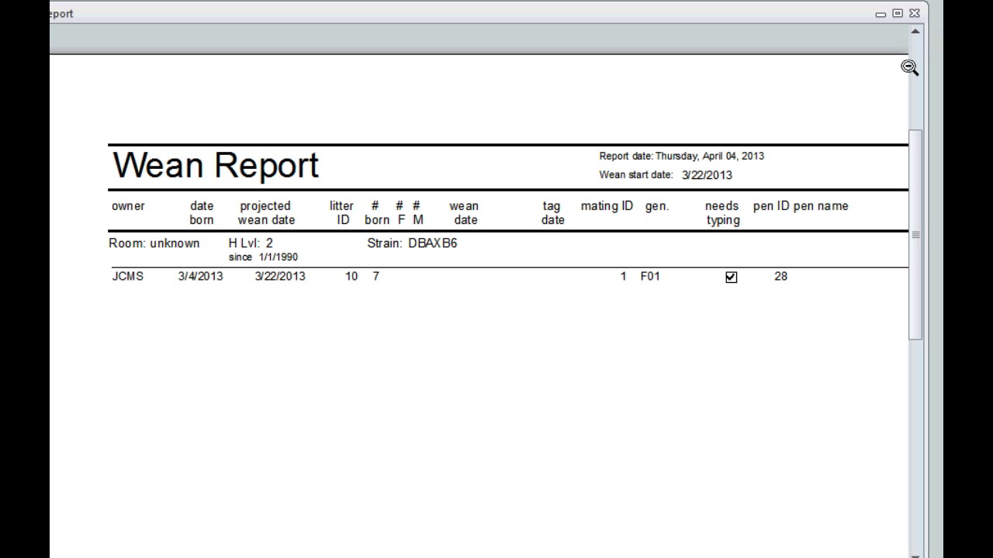
# Step: Close the wean report and bring up the Add Pup from Litter form
pyautogui.click(916, 13)
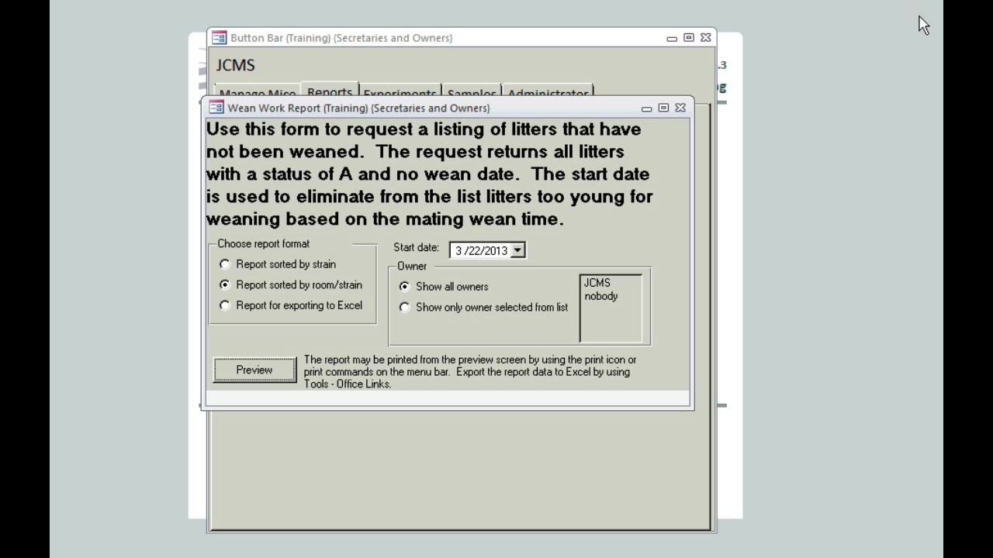
pyautogui.click(681, 109)
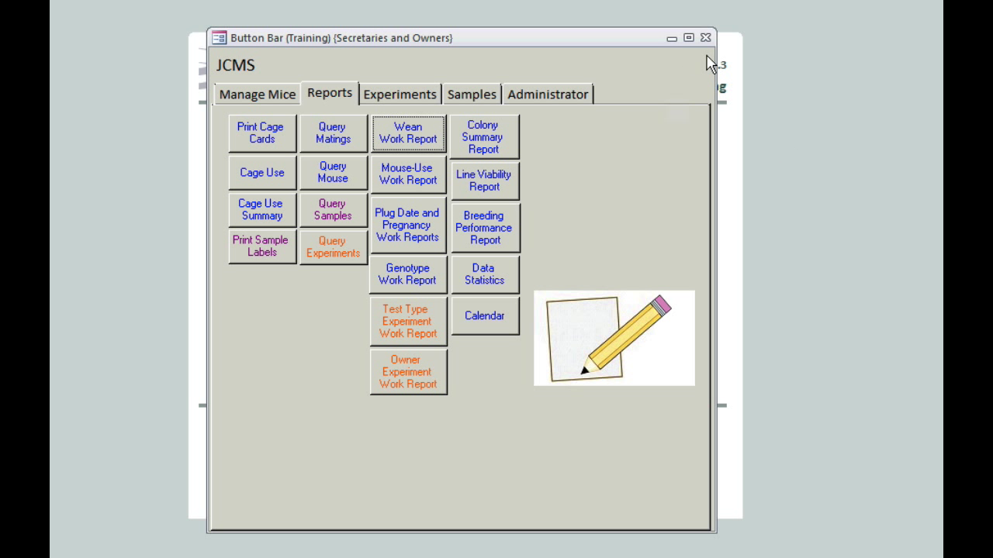
pyautogui.click(257, 94)
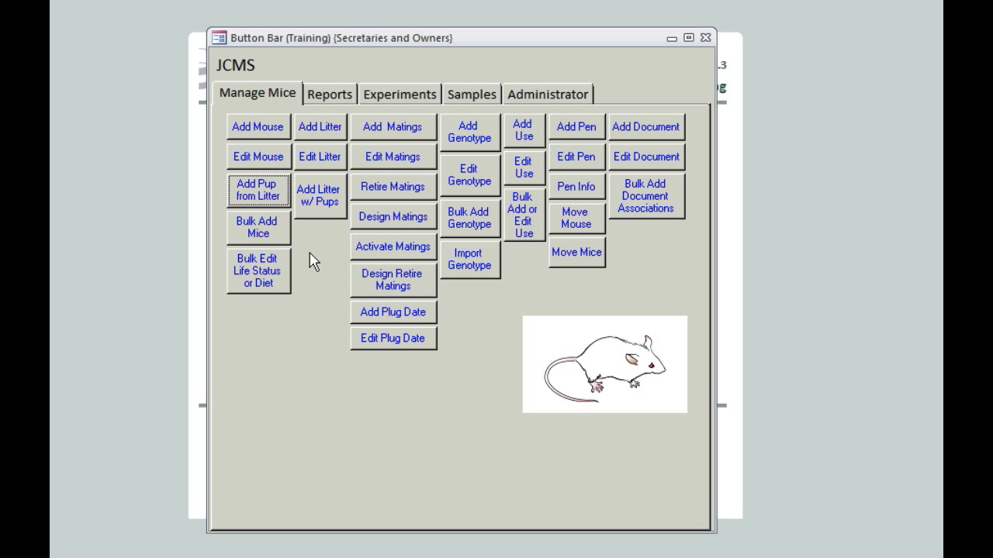
pyautogui.click(264, 199)
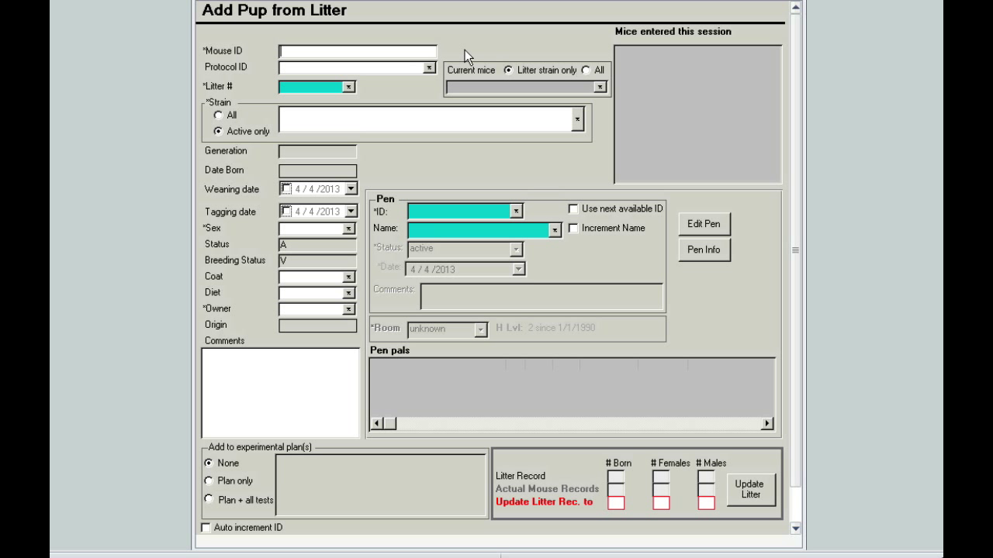
# Step: Enter pup ID JT-01-00 with protocol NIGMS-3 from litter 10
pyautogui.write('JT')
pyautogui.write('-01')
pyautogui.write('-')
pyautogui.write('00')
pyautogui.click(432, 68)
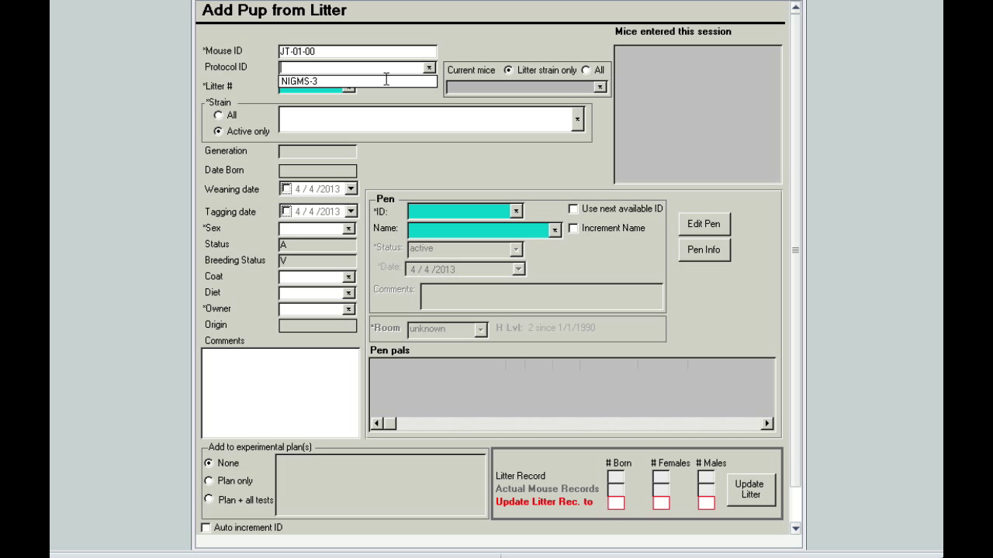
pyautogui.click(374, 82)
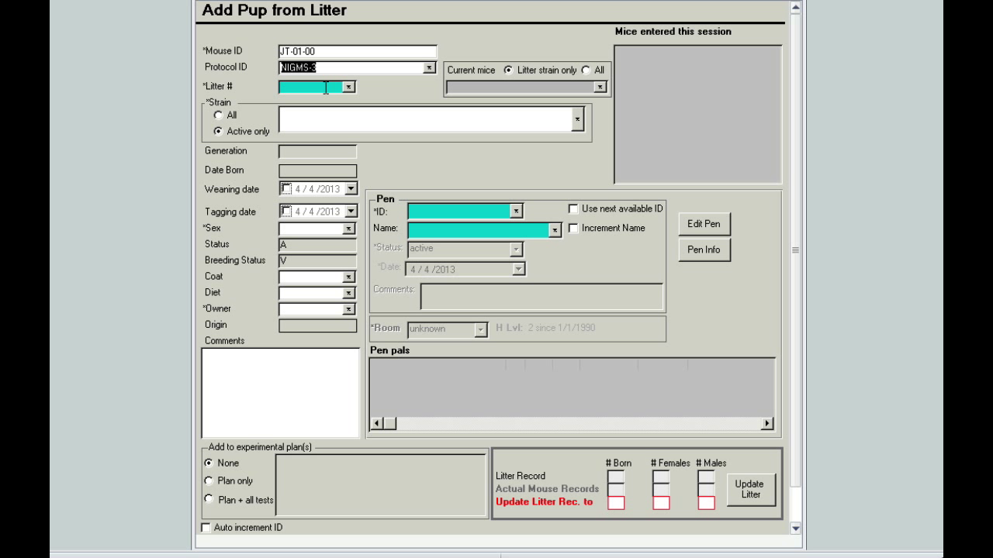
pyautogui.click(347, 87)
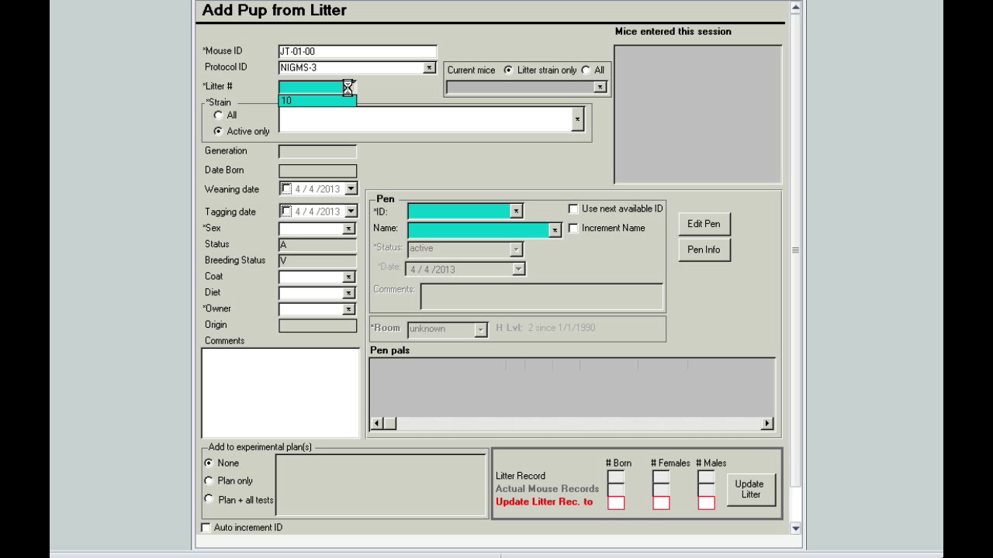
pyautogui.click(301, 102)
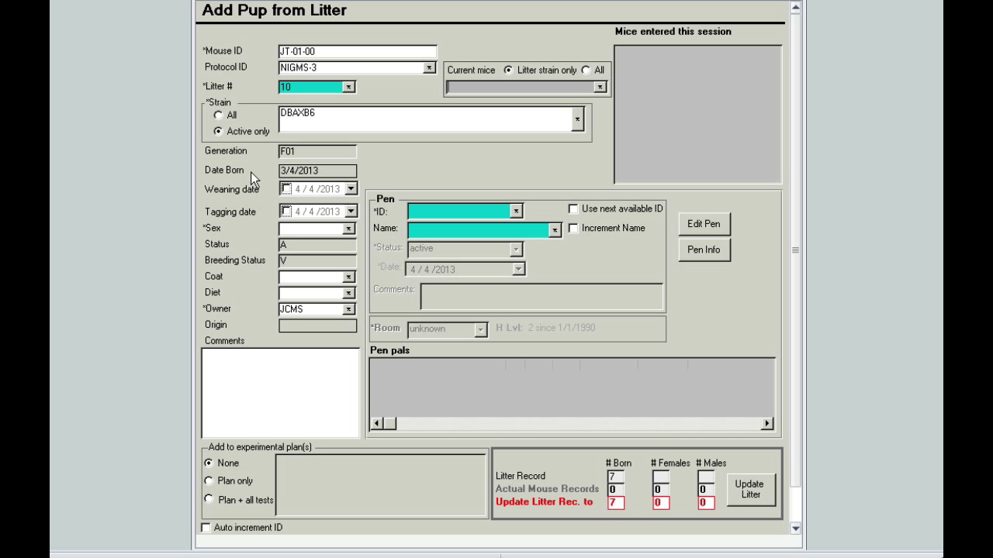
# Step: Set the pup's weaning and tagging dates to March 22, 2013
pyautogui.click(285, 188)
pyautogui.click(350, 190)
pyautogui.click(306, 210)
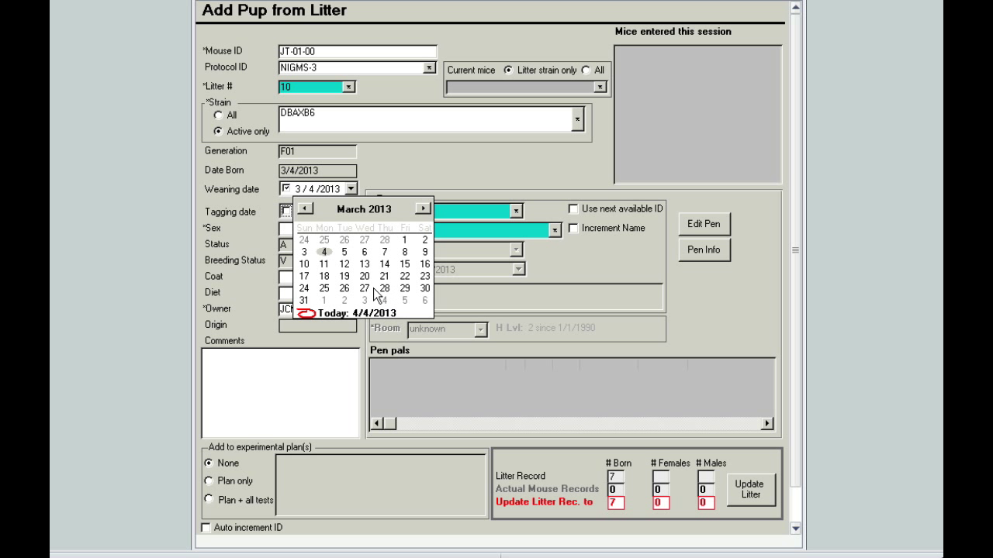
pyautogui.click(405, 276)
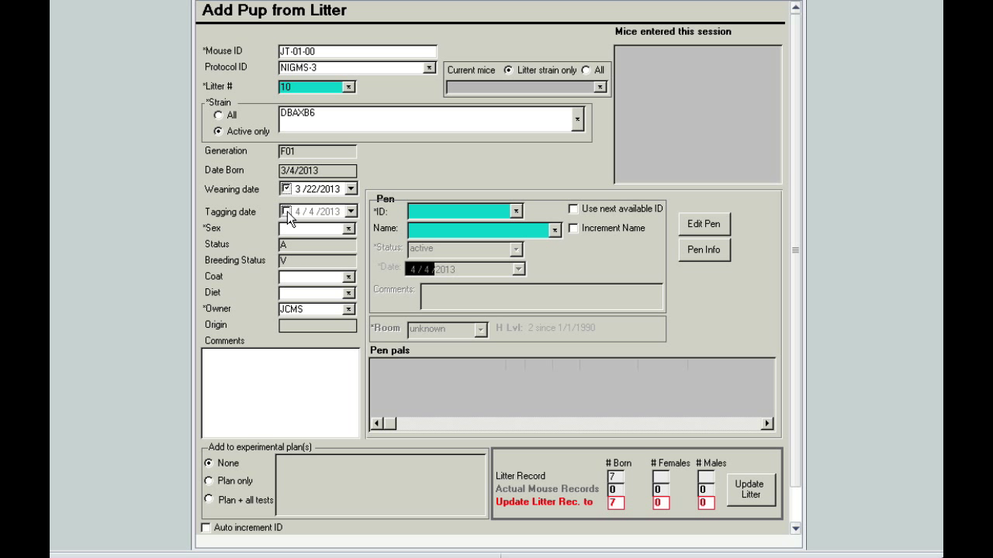
pyautogui.click(287, 212)
pyautogui.click(351, 210)
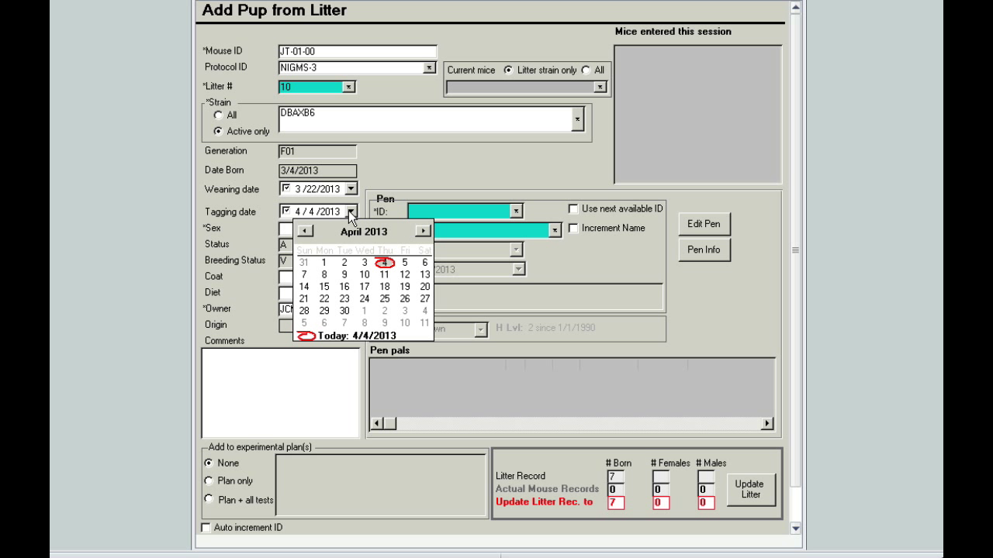
pyautogui.click(304, 231)
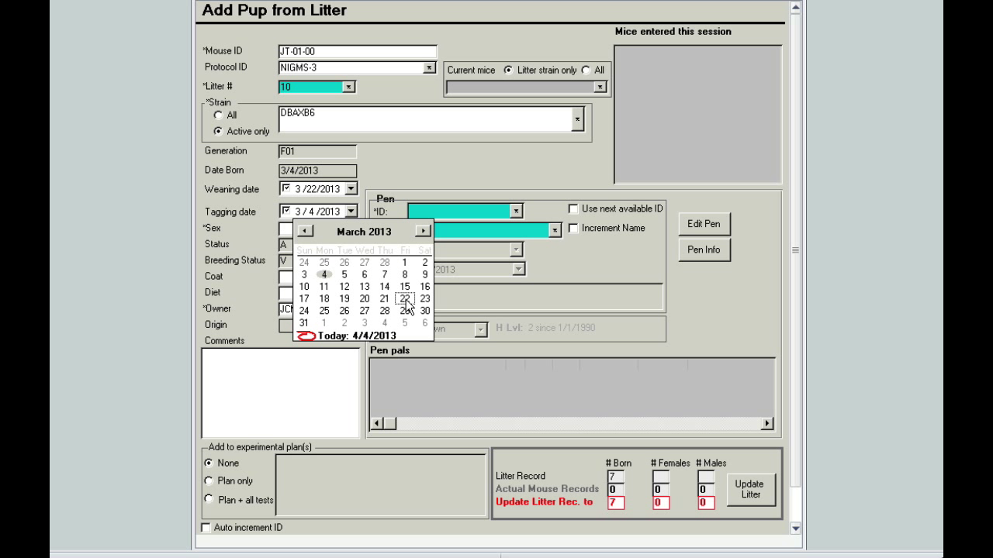
pyautogui.click(405, 299)
# Step: Make the pup female with Brown coat and 6% diet, in the next available pen
pyautogui.click(349, 230)
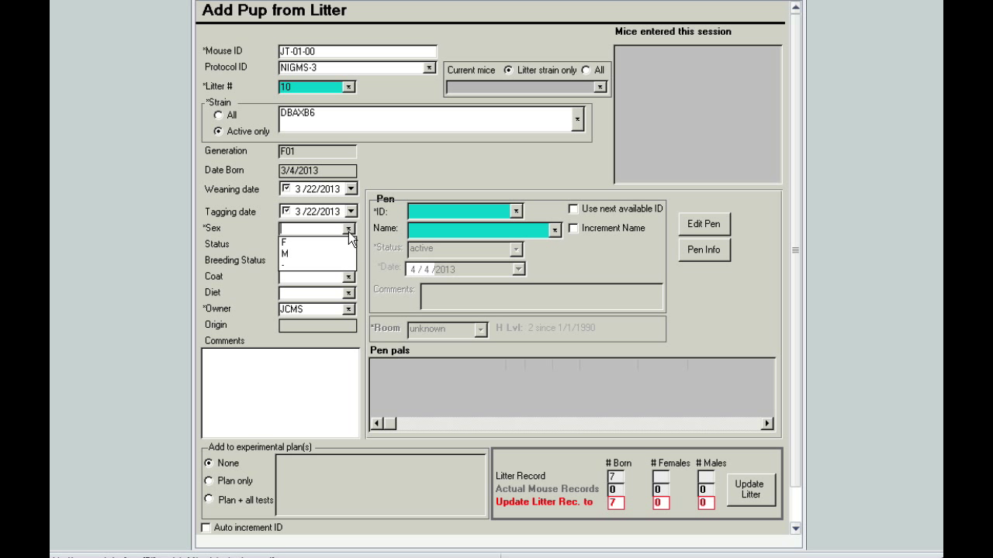
pyautogui.click(306, 246)
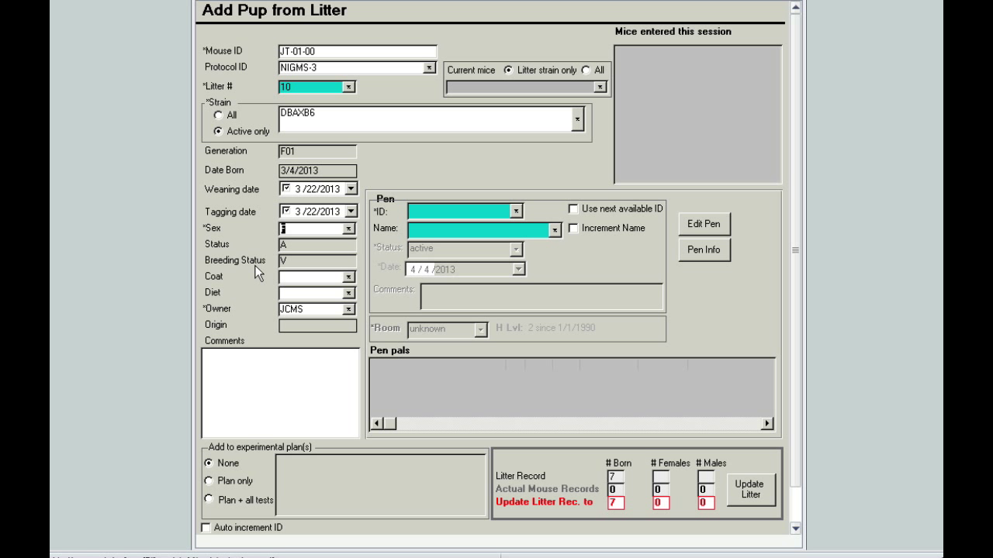
pyautogui.click(351, 281)
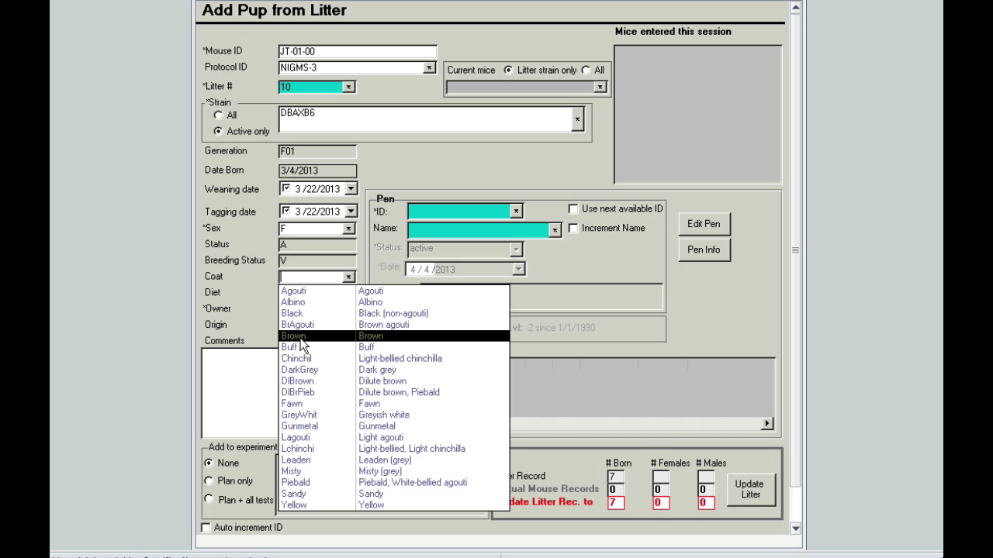
pyautogui.click(303, 340)
pyautogui.click(351, 294)
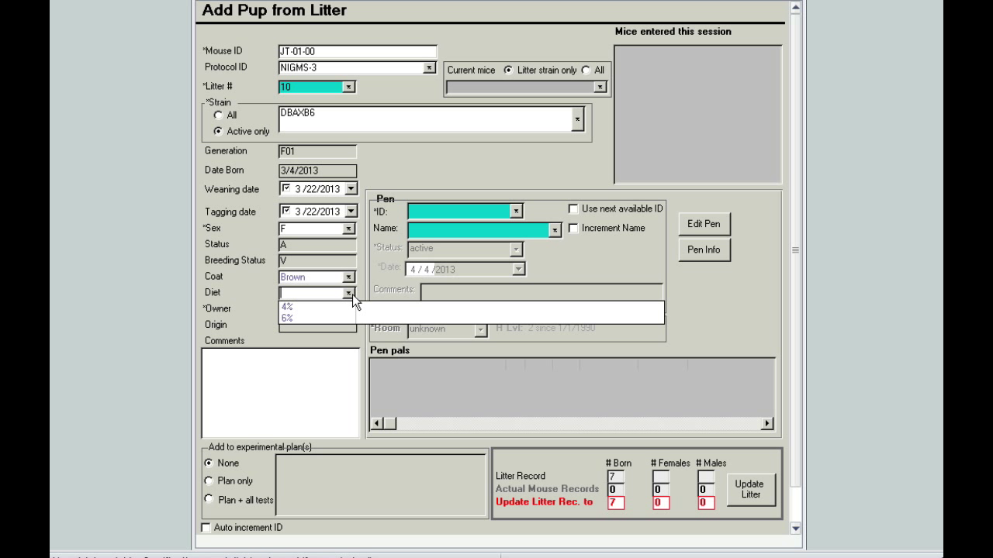
pyautogui.click(305, 320)
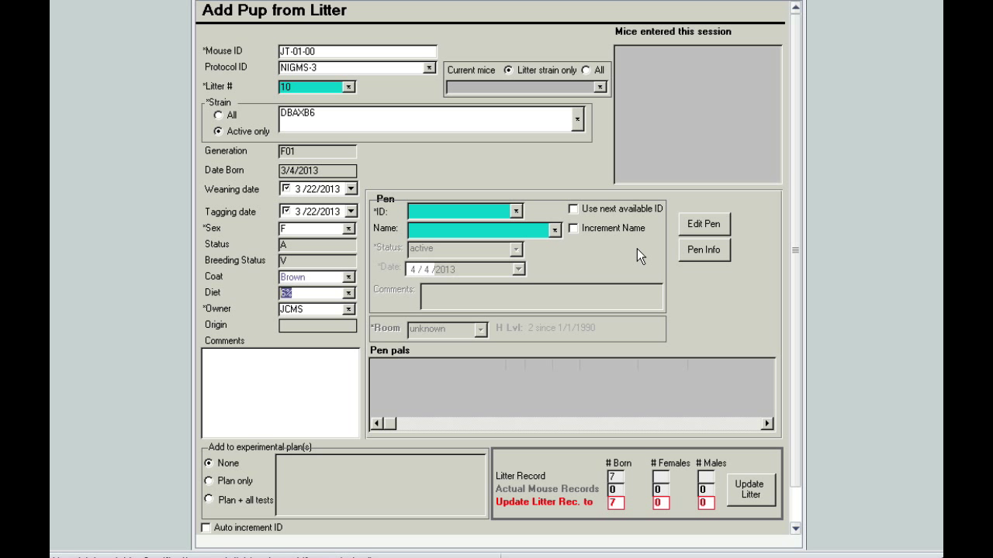
pyautogui.click(574, 209)
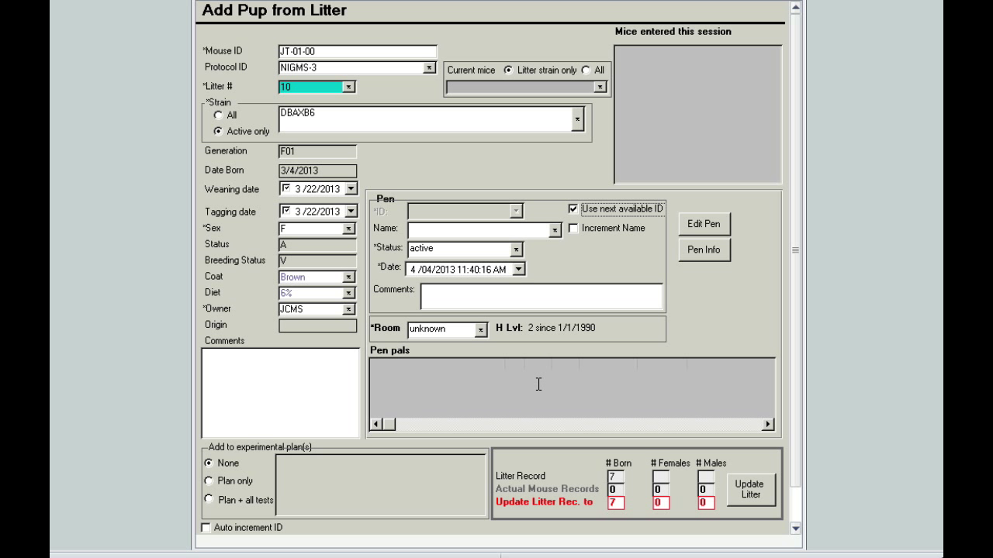
# Step: Enable auto-increment IDs and submit female pups JT-01-00, JT-01-01 and JT-01-02 into pen 33
pyautogui.scroll(-1, 311, 474)
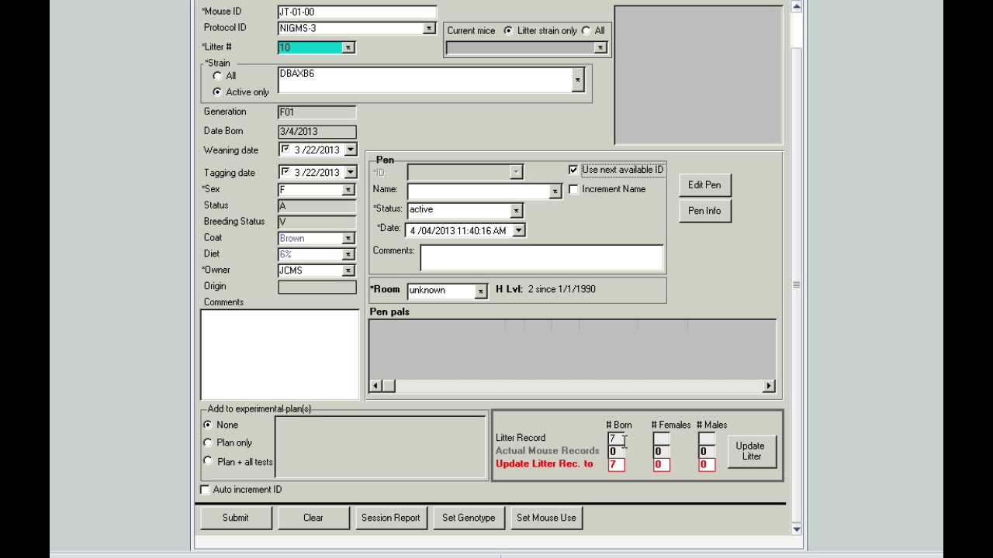
pyautogui.click(203, 491)
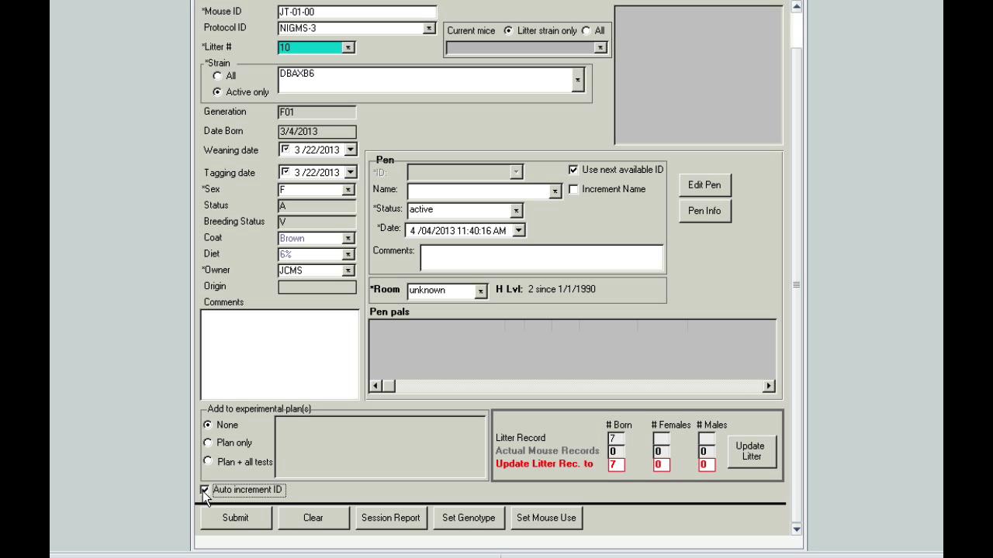
pyautogui.click(258, 518)
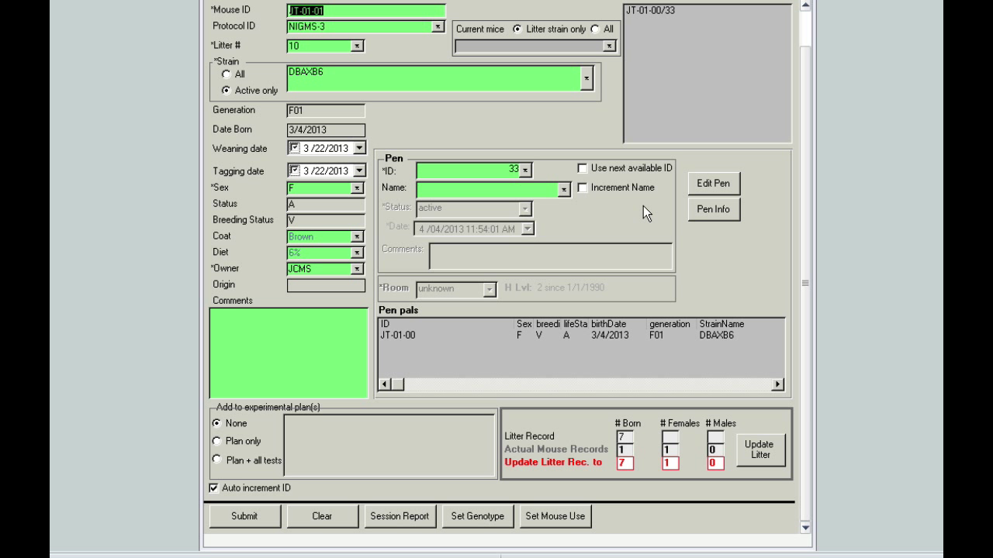
pyautogui.click(258, 523)
pyautogui.click(258, 523)
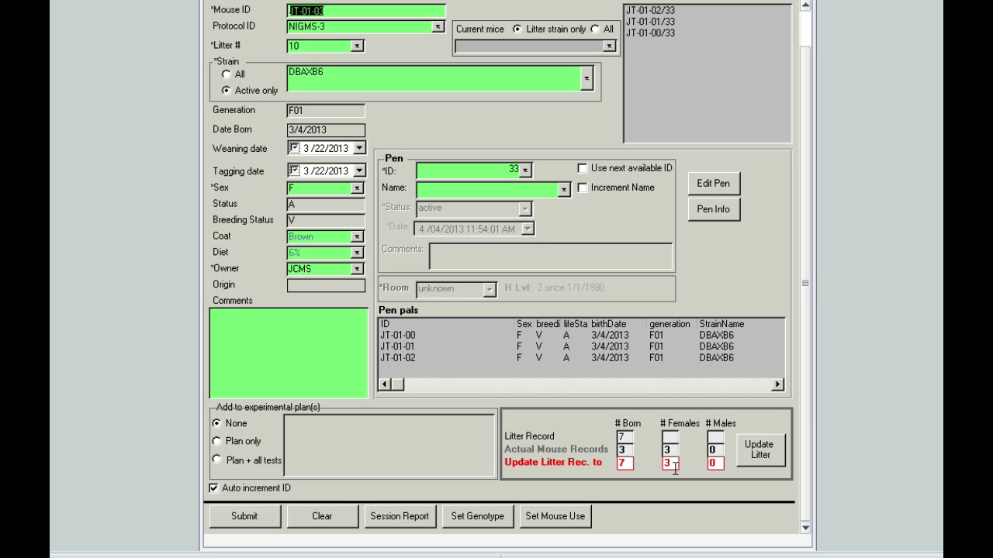
# Step: Switch sex to male with a new pen and submit pups JT-01-03 and JT-01-04
pyautogui.click(358, 189)
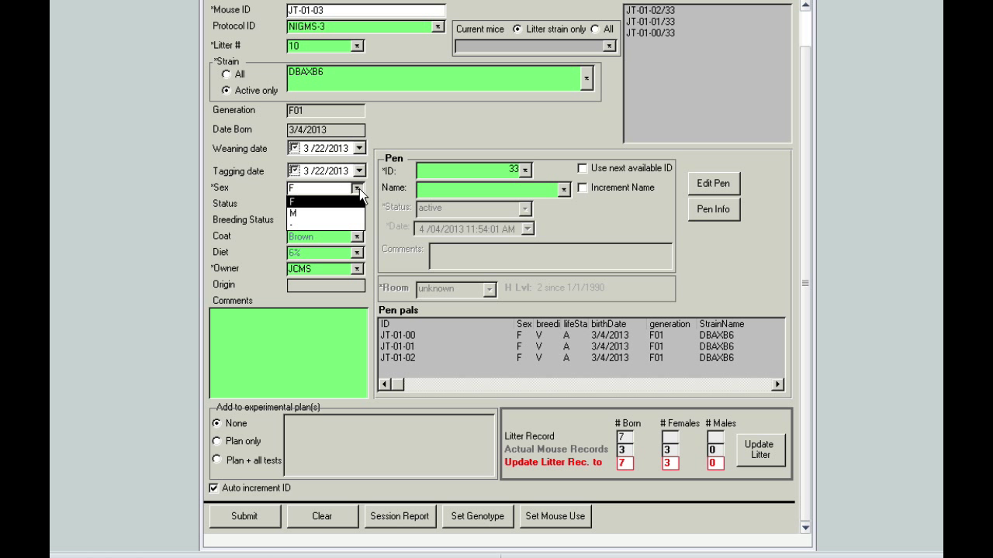
pyautogui.click(341, 212)
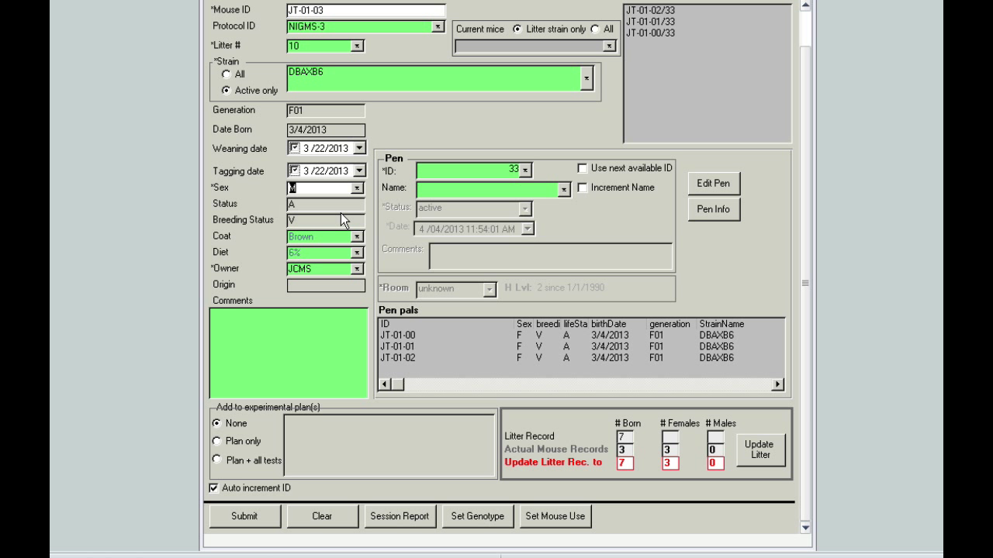
pyautogui.click(583, 168)
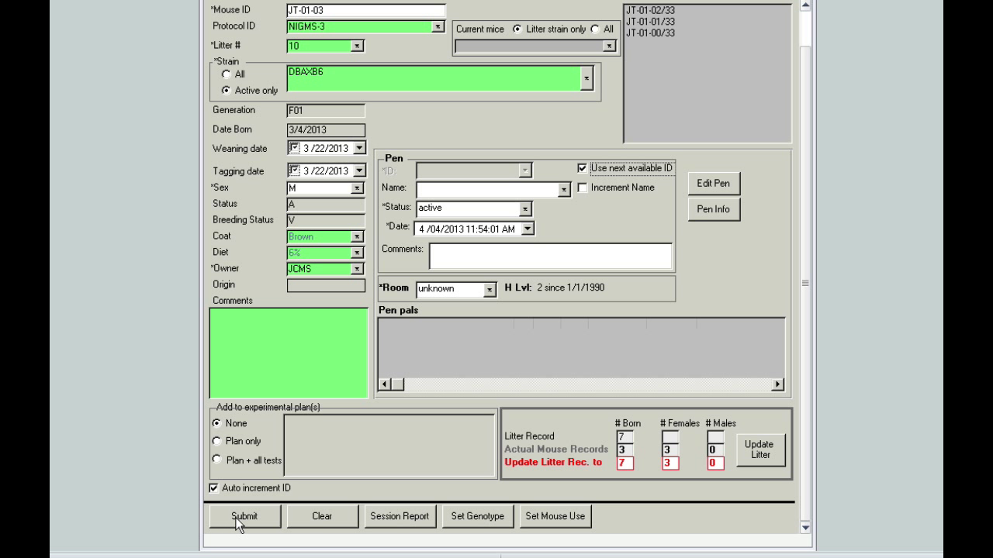
pyautogui.click(239, 521)
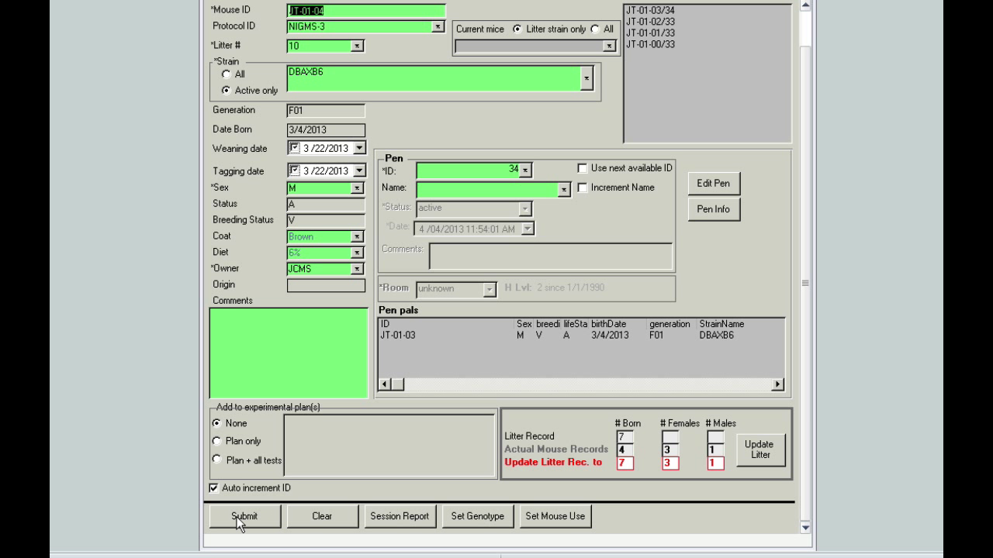
pyautogui.click(239, 522)
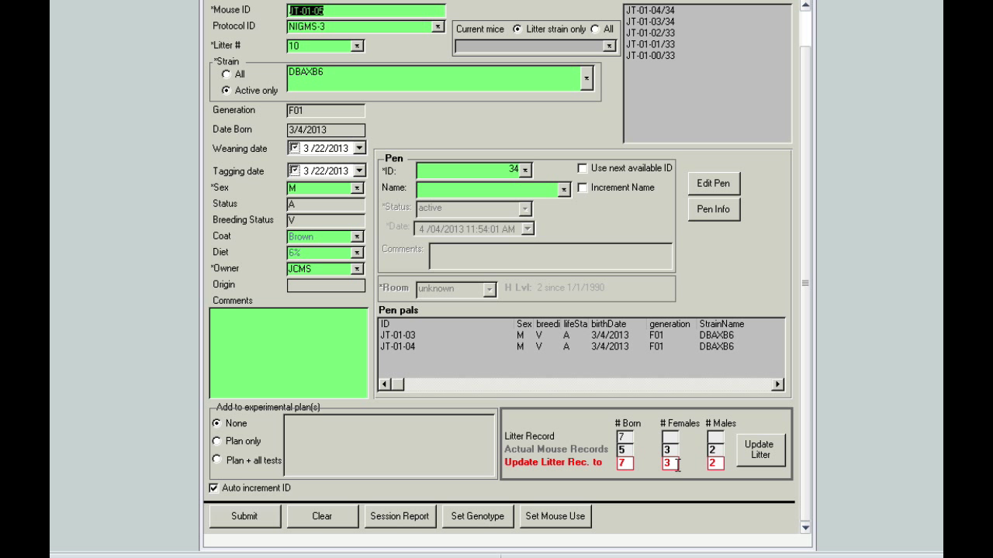
# Step: Apply Update Litter so litter 10 records 7 born, 3 females and 2 males
pyautogui.click(775, 458)
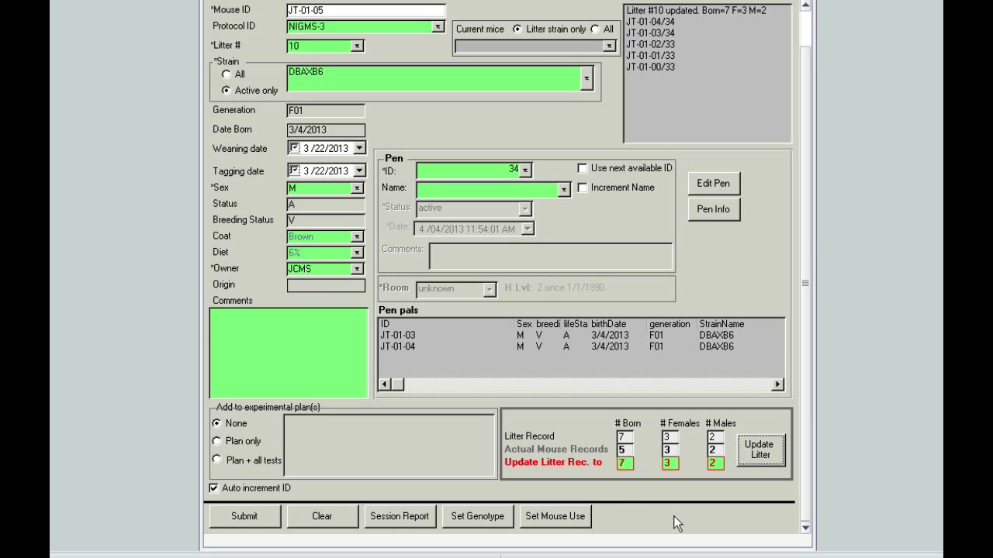
# Step: Underline WF2 and draw lines Mating→JCMS, Mating→Wean and Wean→JCMS on the whiteboard
pyautogui.scroll(1, 770, 74)
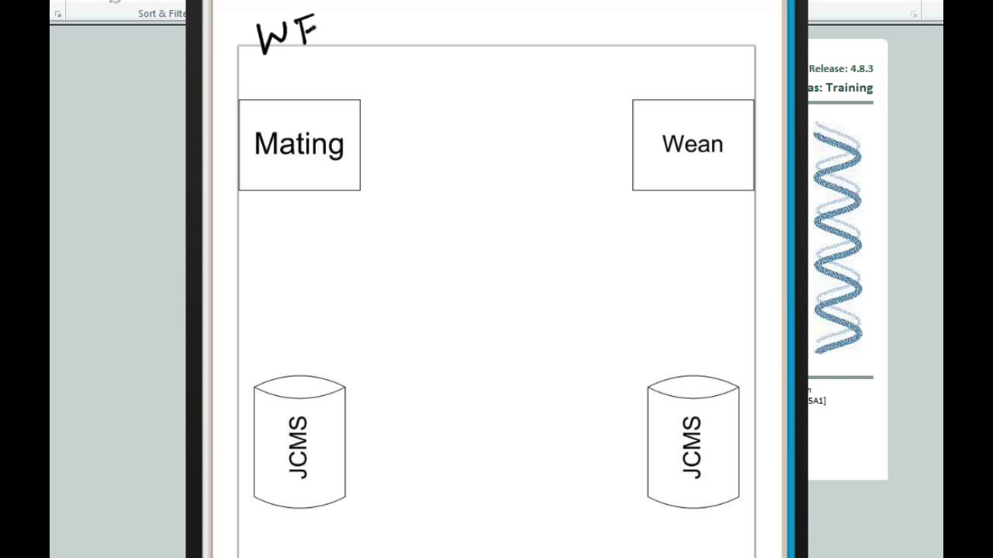
pyautogui.moveTo(320, 53); pyautogui.dragTo(376, 42)
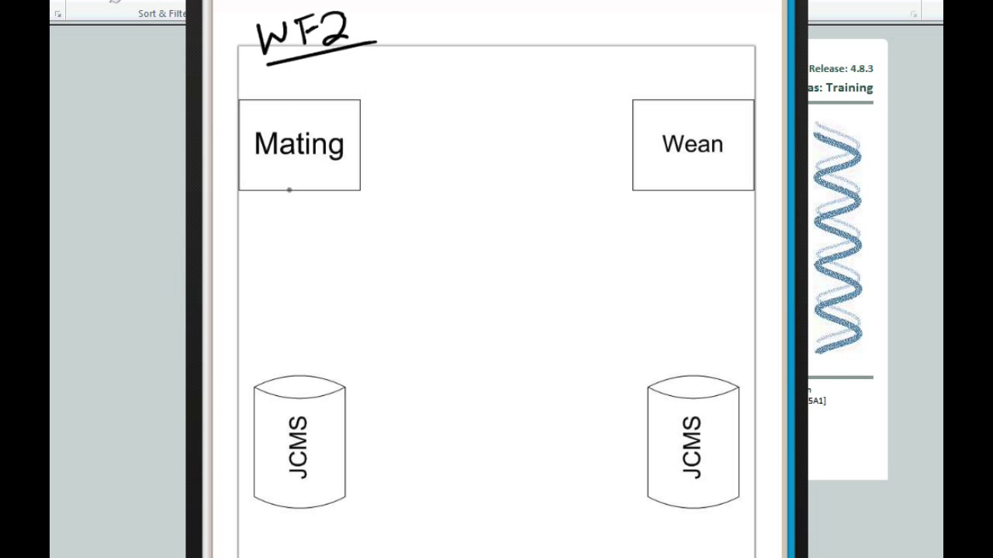
pyautogui.moveTo(290, 189); pyautogui.dragTo(301, 410)
pyautogui.moveTo(362, 149)
pyautogui.mouseDown()
pyautogui.moveTo(566, 142)
pyautogui.moveTo(640, 161)
pyautogui.mouseUp()
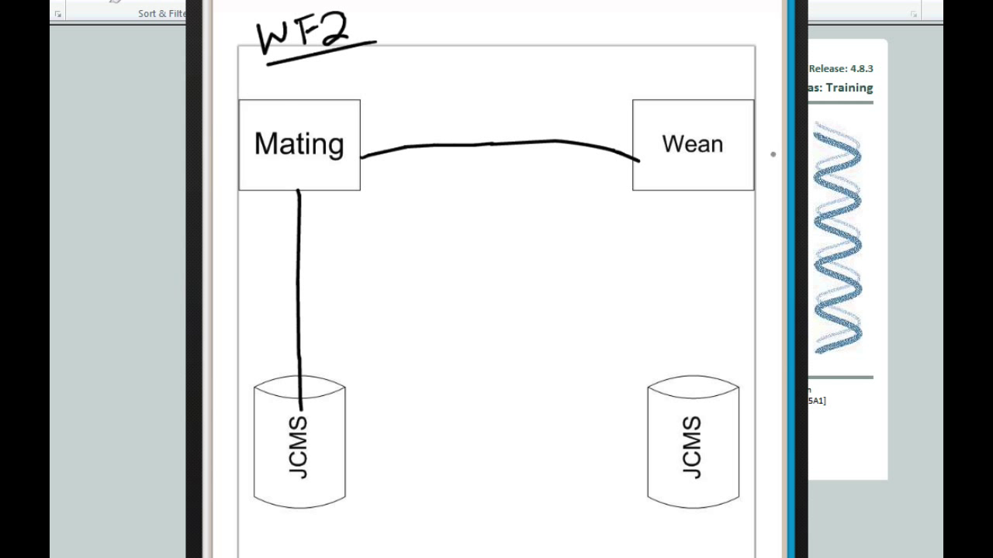
pyautogui.moveTo(703, 193); pyautogui.dragTo(694, 380)
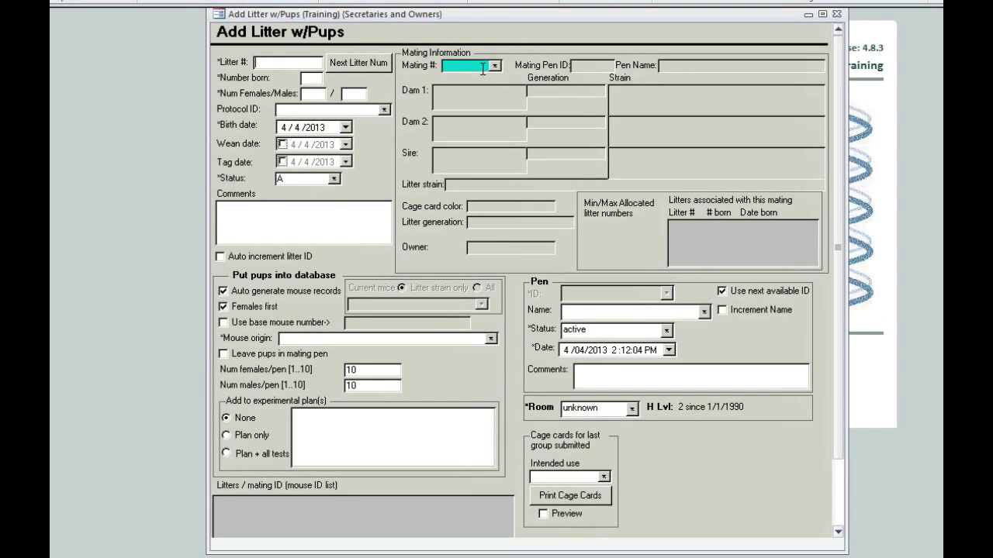
# Step: Enter litter 20 from mating 2 with 7 born, 3 females, 2 males, protocol NIGMS-3
pyautogui.click(494, 65)
pyautogui.click(494, 78)
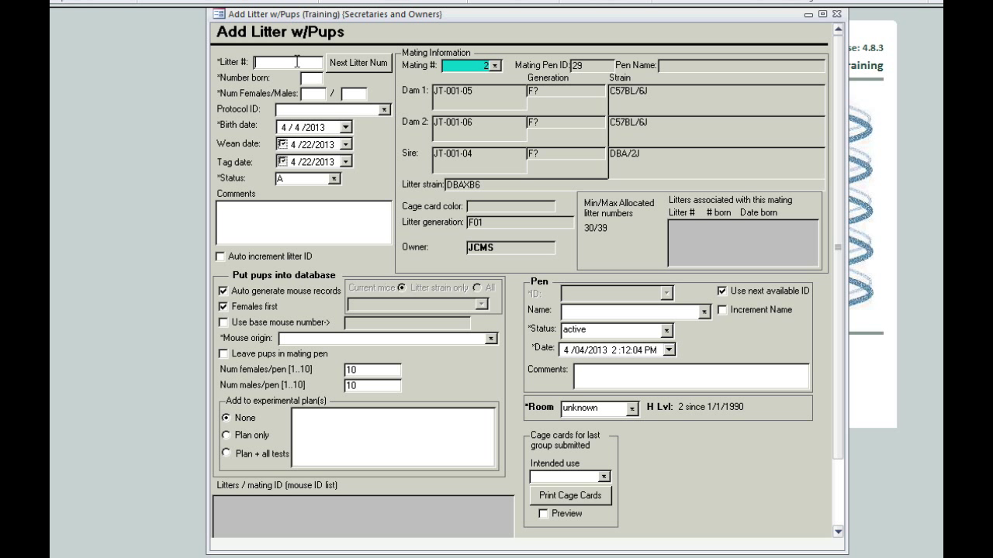
pyautogui.write('20')
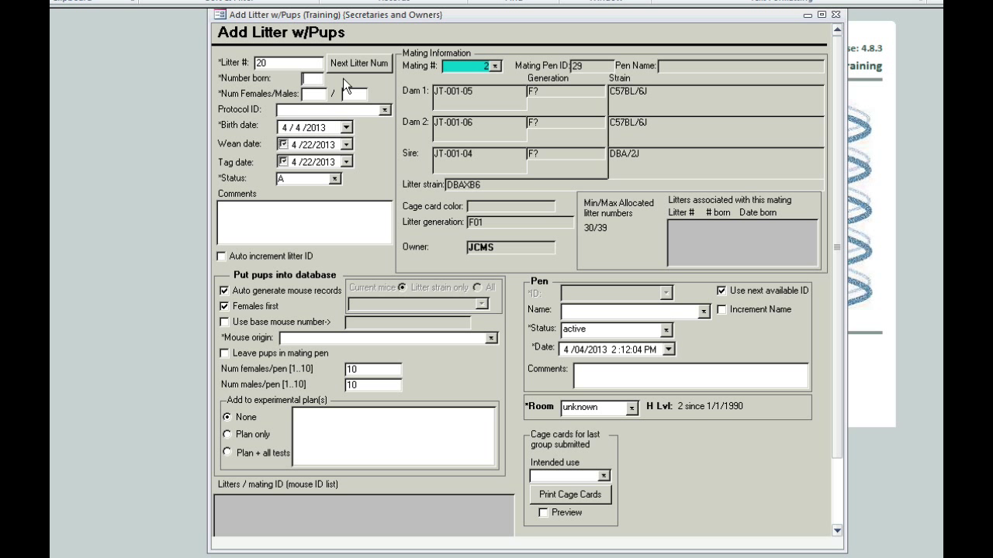
pyautogui.write('7')
pyautogui.click(314, 95)
pyautogui.write('3')
pyautogui.click(354, 95)
pyautogui.write('2')
pyautogui.click(384, 110)
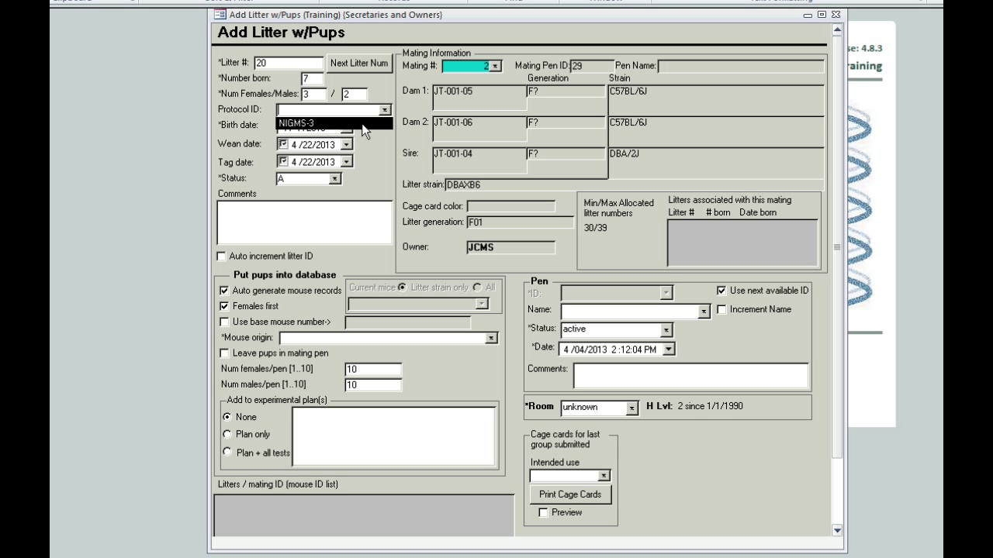
pyautogui.click(361, 124)
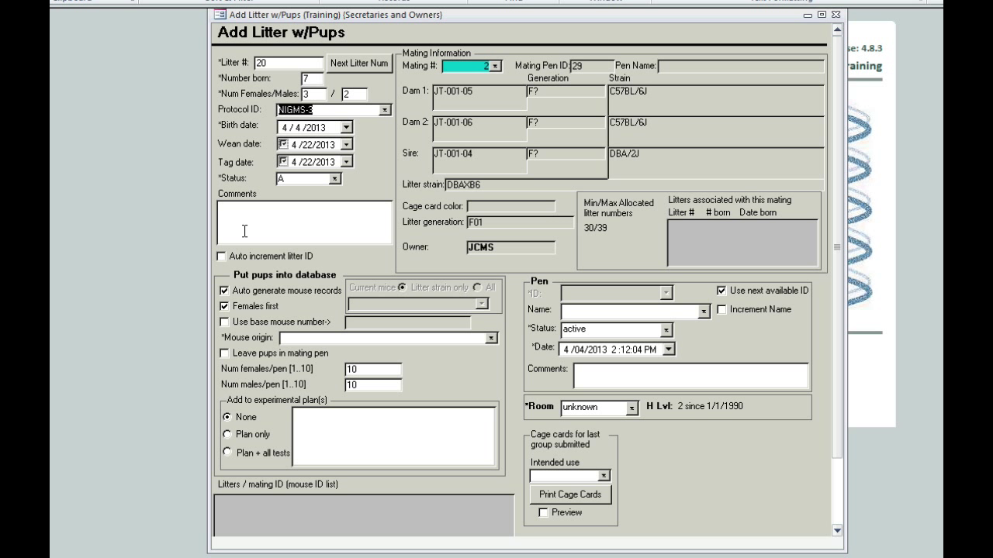
# Step: Number pups from base ID JT-04-00, origin internal, 1 per pen, and submit the litter
pyautogui.click(222, 256)
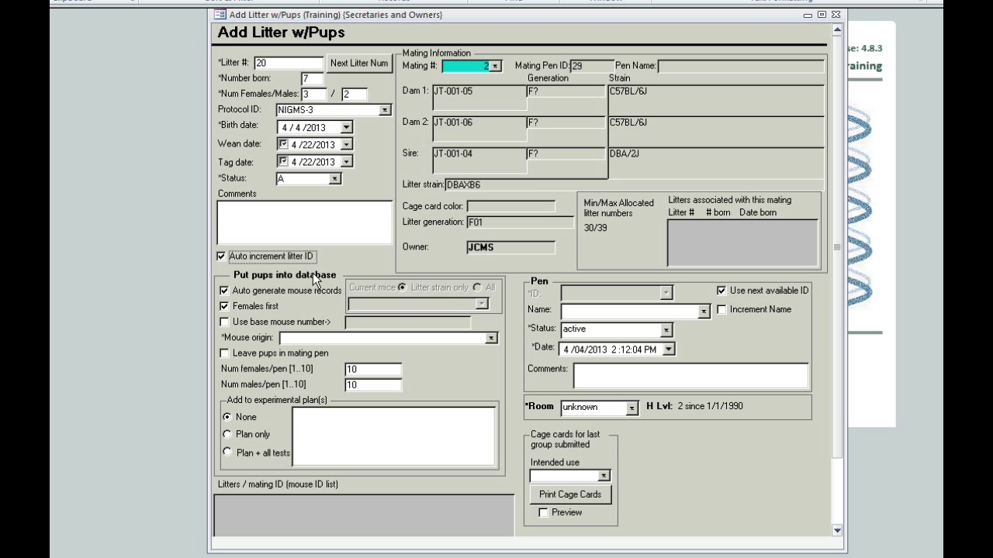
pyautogui.scroll(-2, 312, 273)
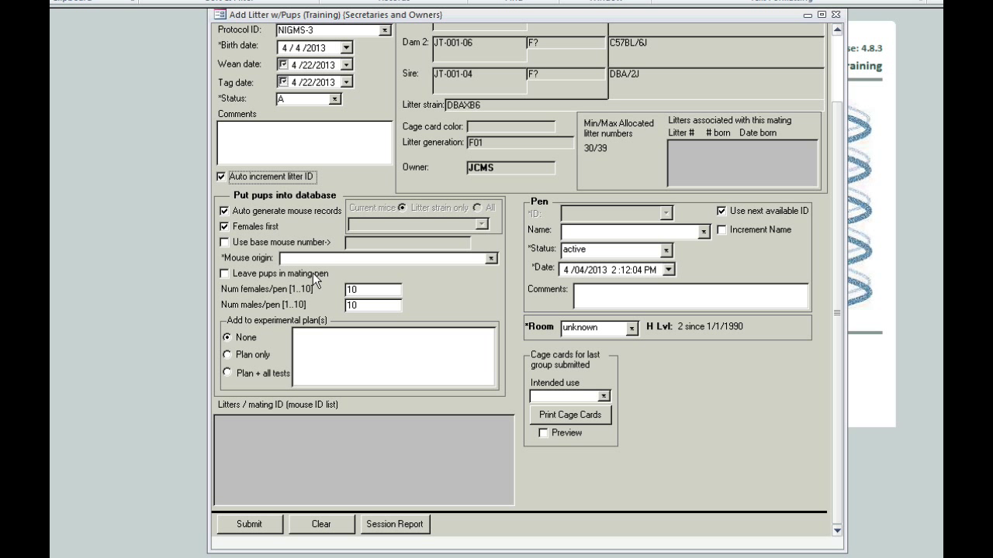
pyautogui.click(225, 243)
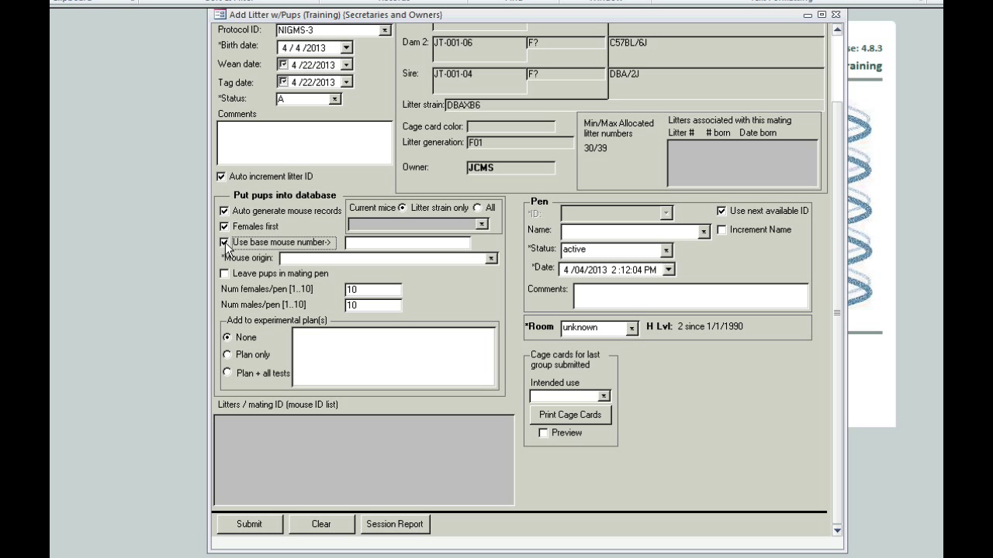
pyautogui.click(373, 244)
pyautogui.write('J')
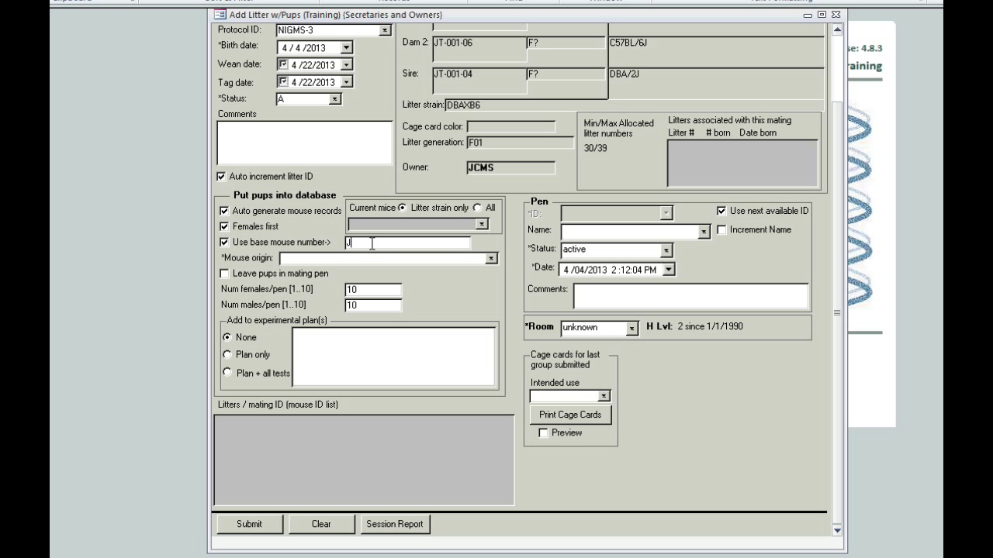
pyautogui.write('T-04-')
pyautogui.write('00')
pyautogui.click(491, 260)
pyautogui.click(417, 275)
pyautogui.click(342, 290)
pyautogui.write('1')
pyautogui.press('Tab')
pyautogui.write('1')
pyautogui.click(254, 523)
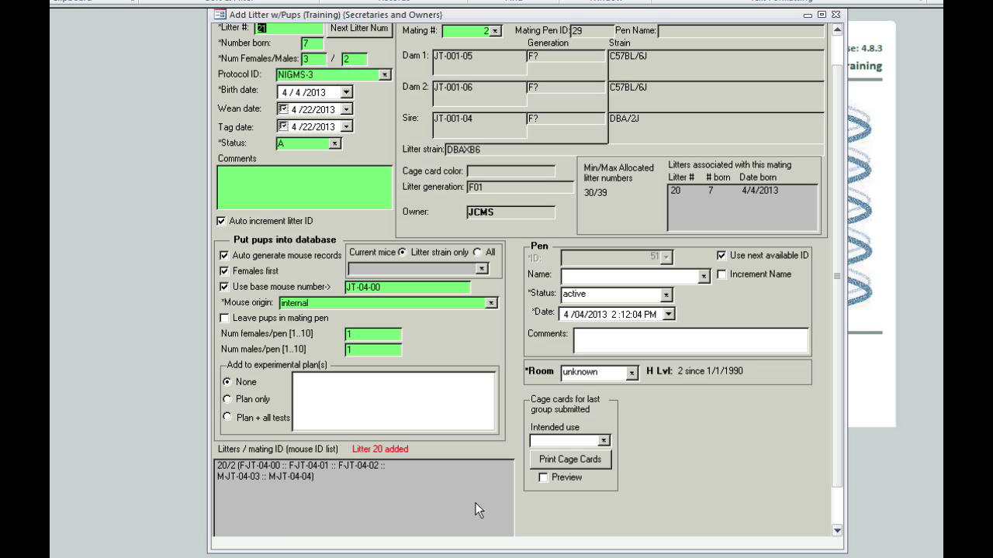
# Step: Preview litter 20's cage cards and move the preview window aside
pyautogui.click(543, 478)
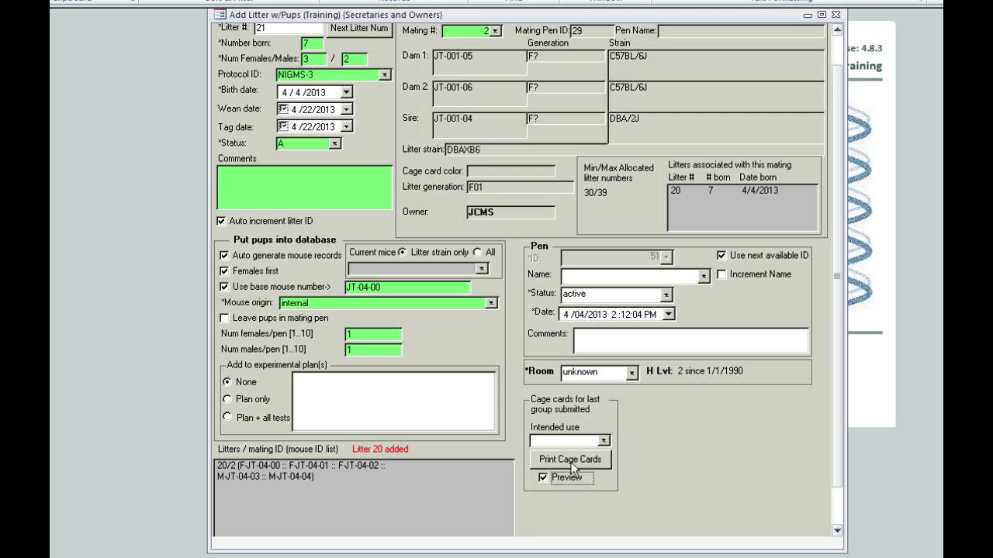
pyautogui.click(571, 460)
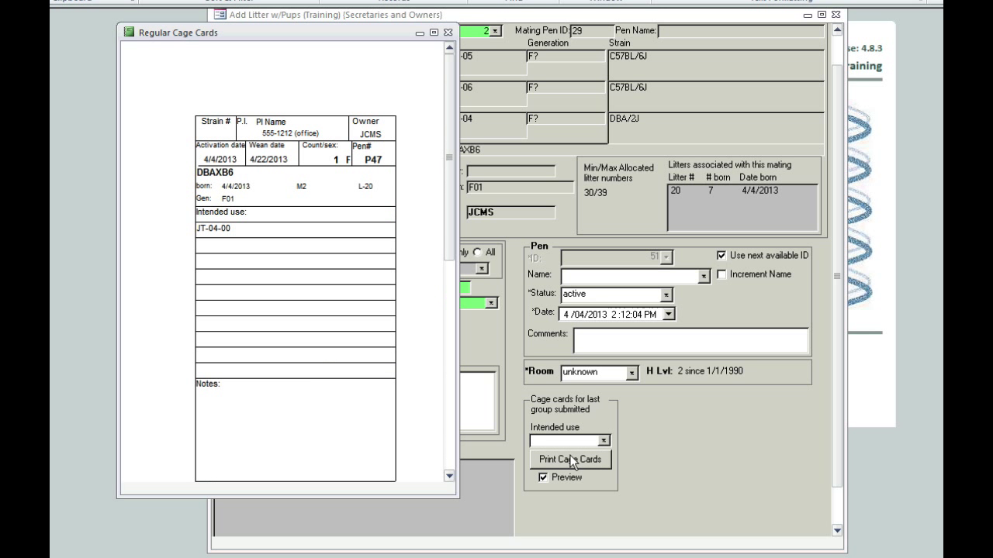
pyautogui.moveTo(290, 32); pyautogui.dragTo(541, 33)
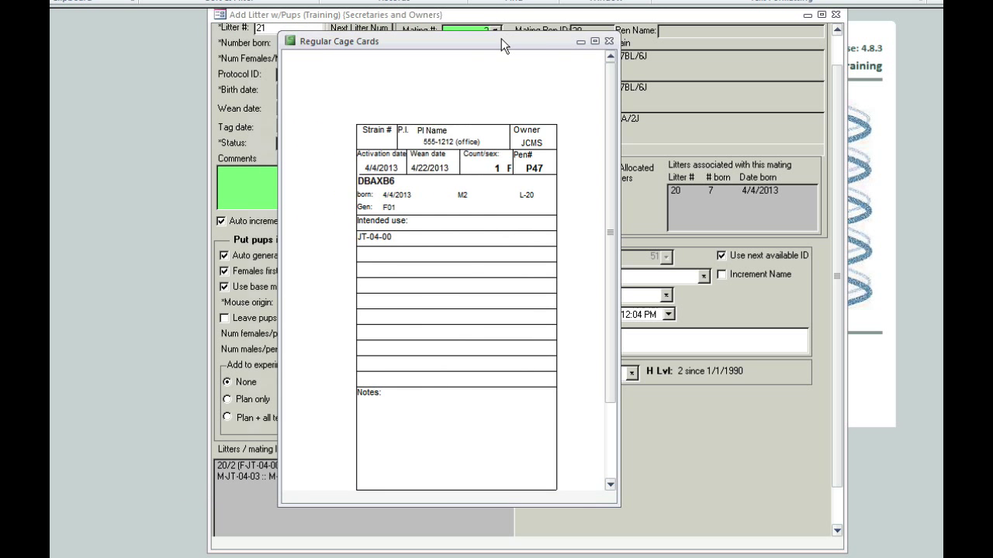